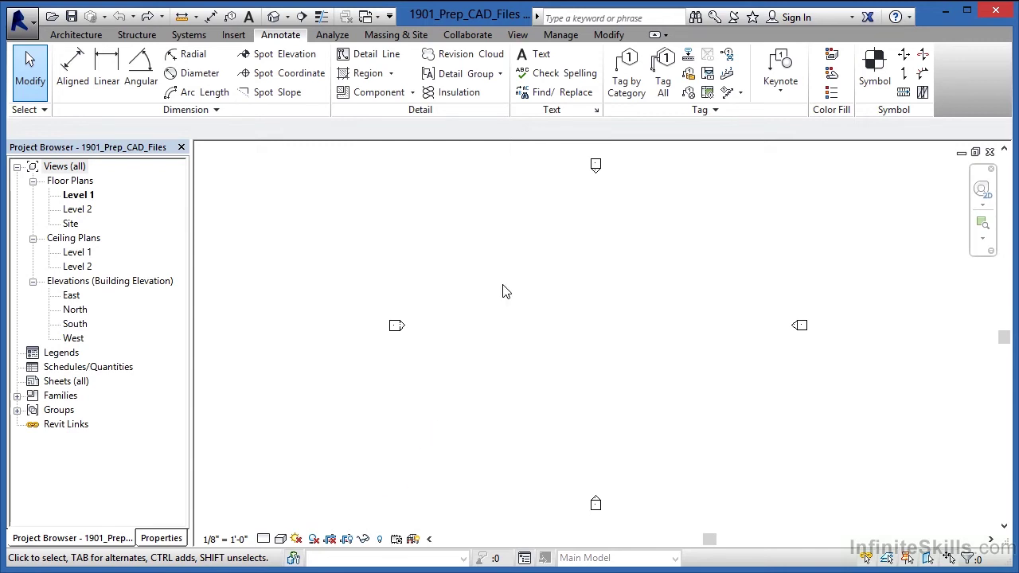
# Step: Add a new drafting view named 'Garage Detail' with a scale of 3/4" = 1'-0"
pyautogui.click(517, 34)
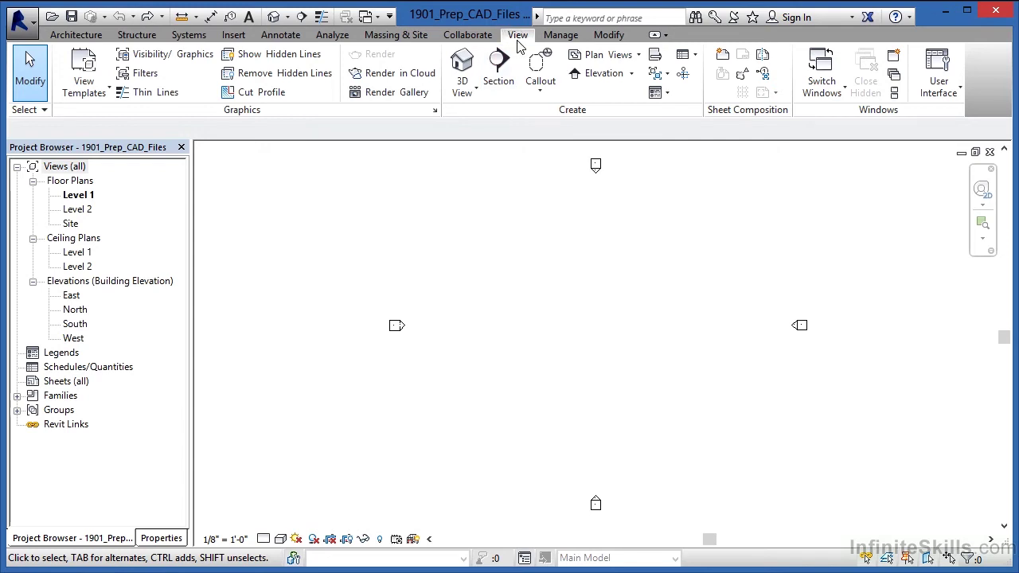
pyautogui.click(654, 54)
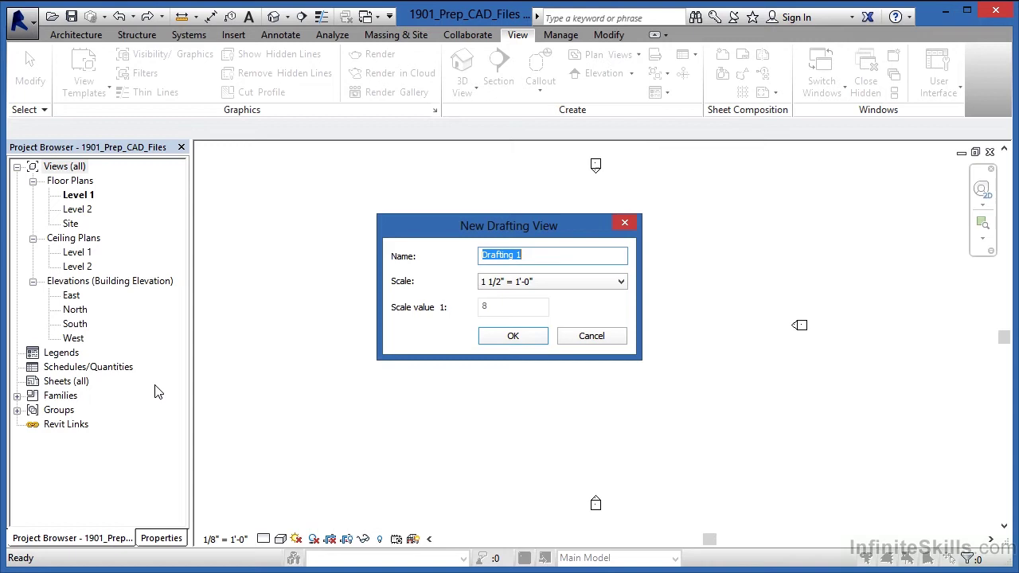
pyautogui.write('Garage Detail')
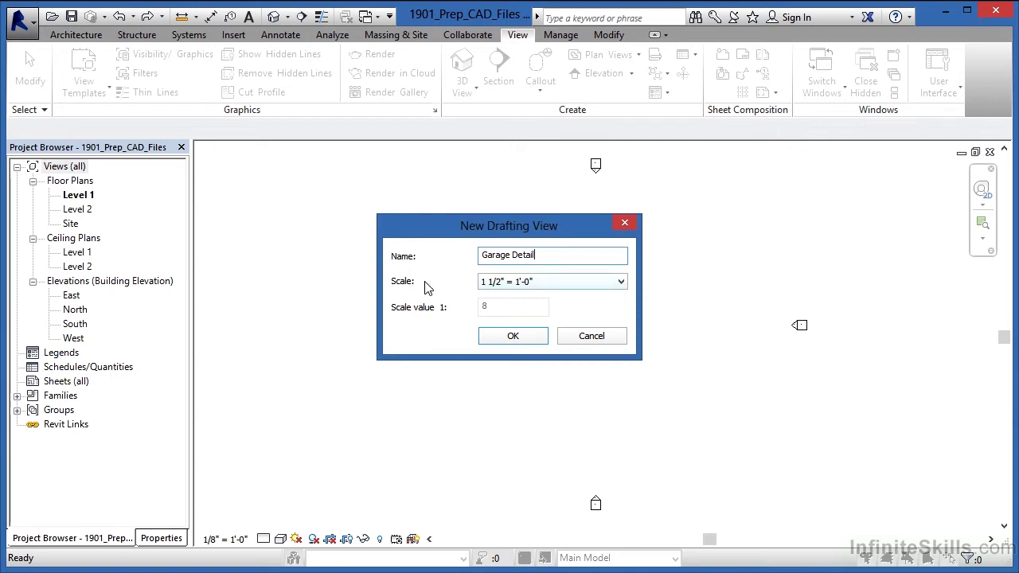
pyautogui.click(500, 283)
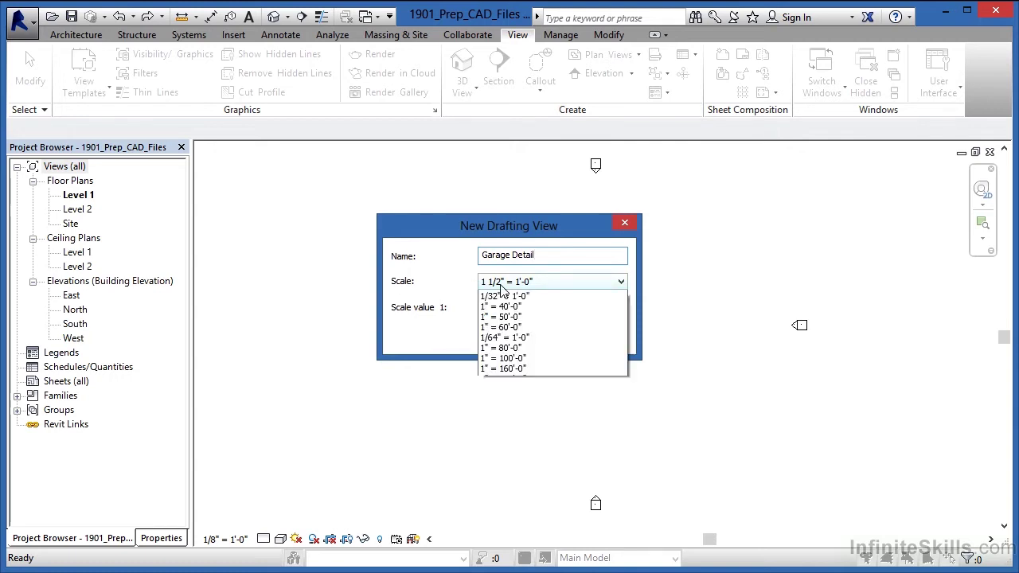
pyautogui.click(526, 358)
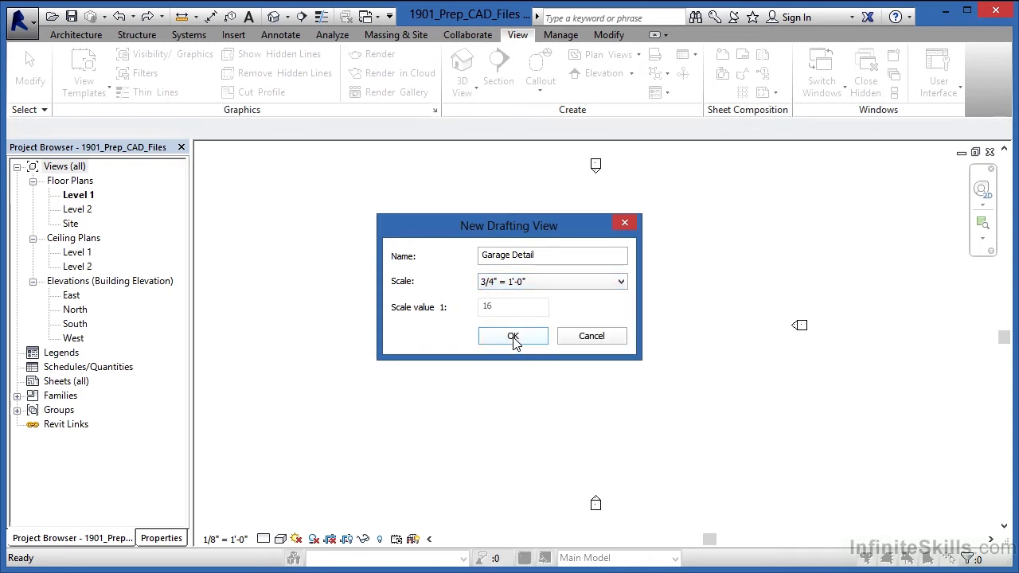
pyautogui.click(514, 336)
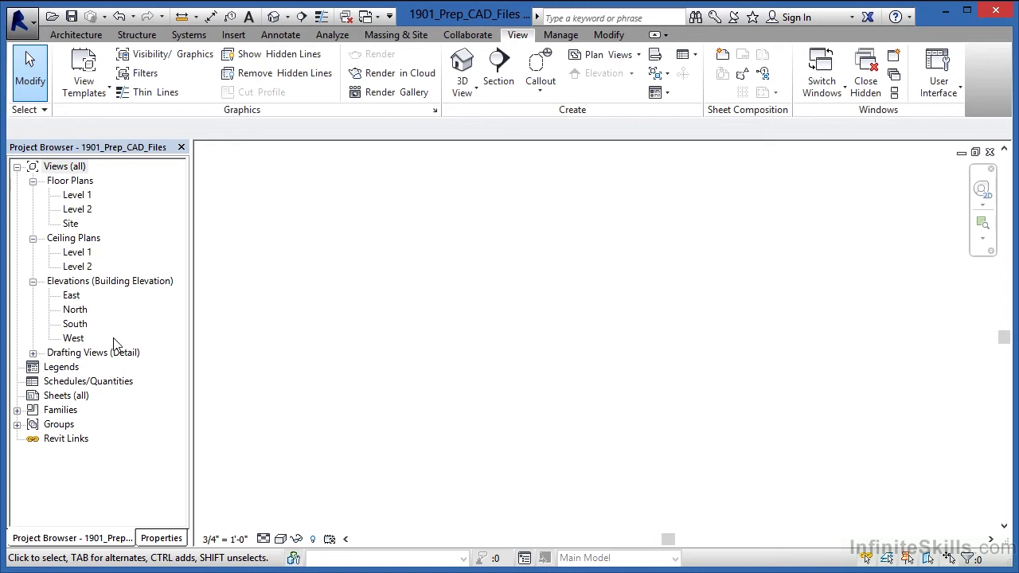
# Step: Expand Drafting Views (Detail) in the Project Browser to list Garage Detail, then show the Insert tools
pyautogui.click(33, 353)
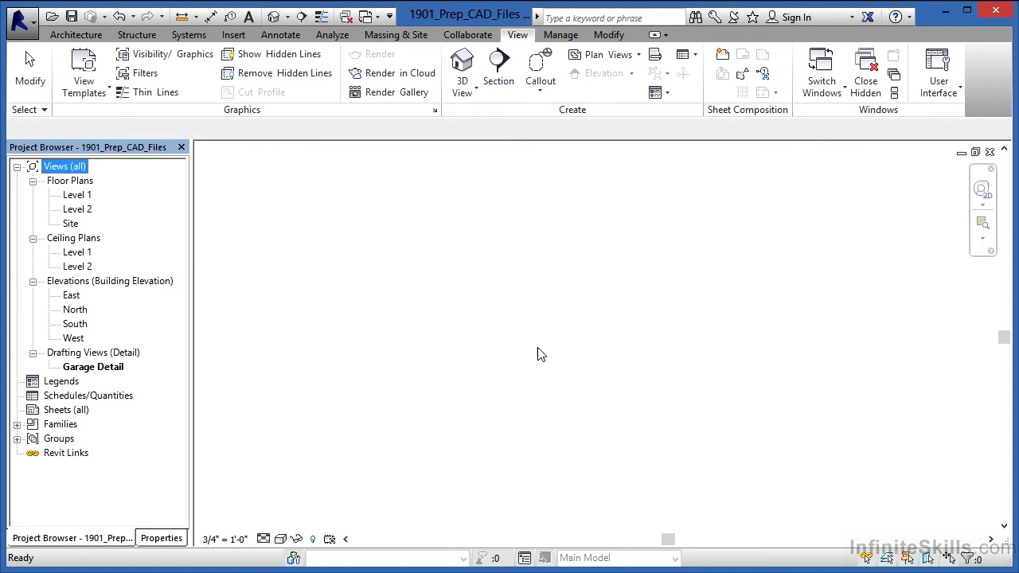
pyautogui.click(233, 35)
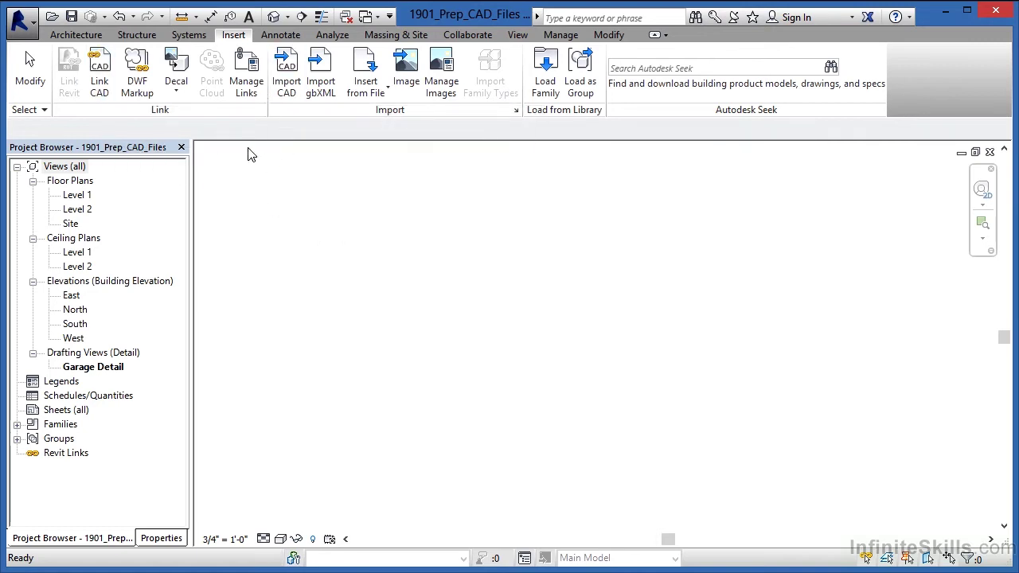
# Step: Link 1901_CAD.dwg from the Chapter 19 folder into the Garage Detail view
pyautogui.click(101, 87)
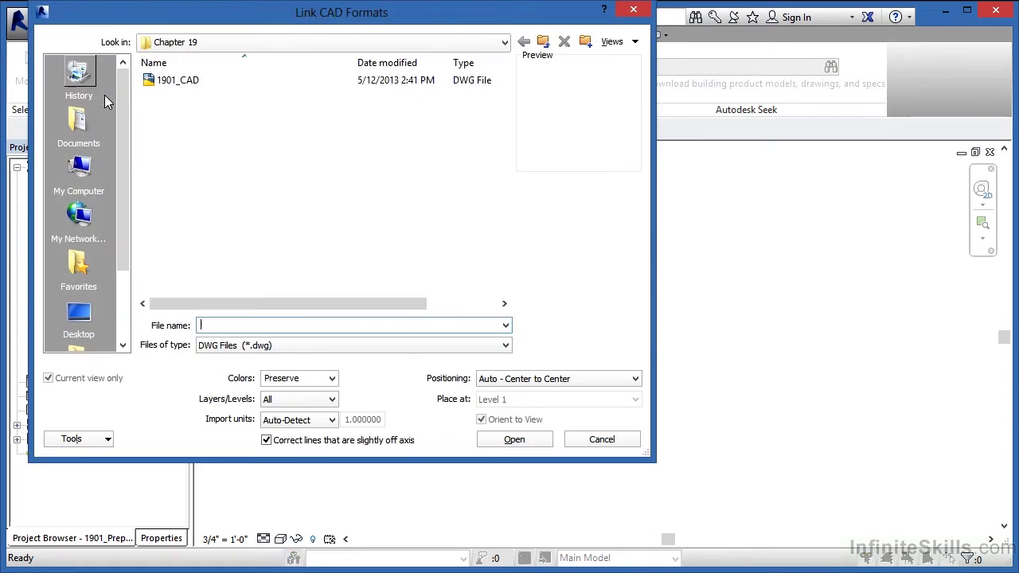
pyautogui.click(182, 83)
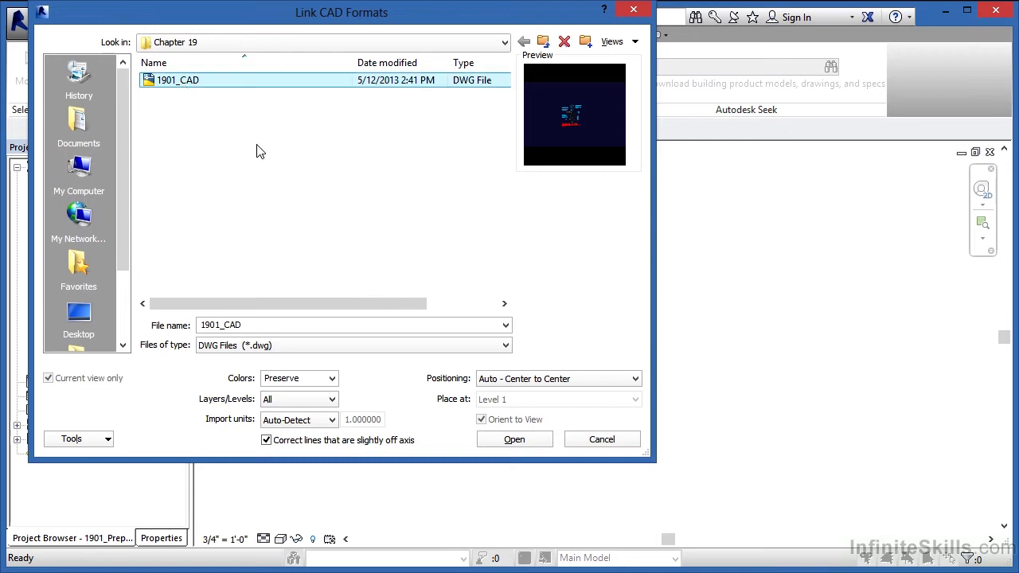
pyautogui.click(533, 442)
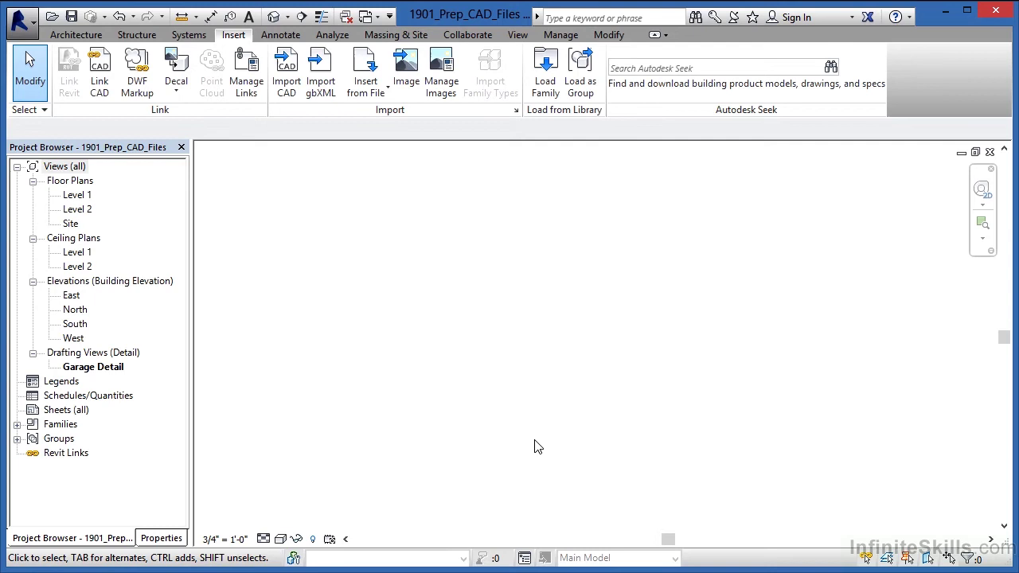
# Step: Zoom to fit the linked GARAGE FND. AT BRICK detail, then zoom in and out to read its notes
pyautogui.middleClick(545, 450)
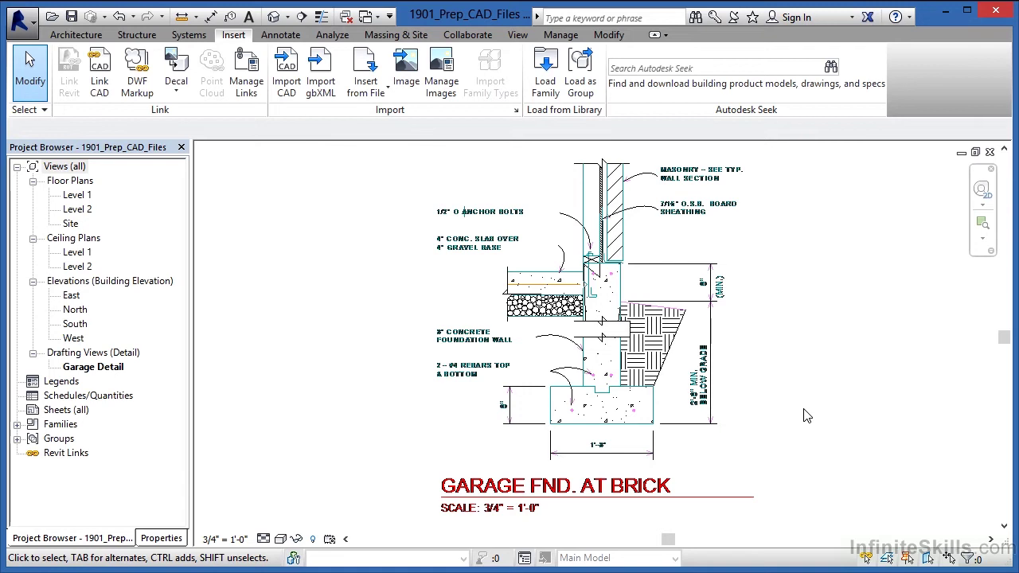
pyautogui.scroll(5, 681, 166)
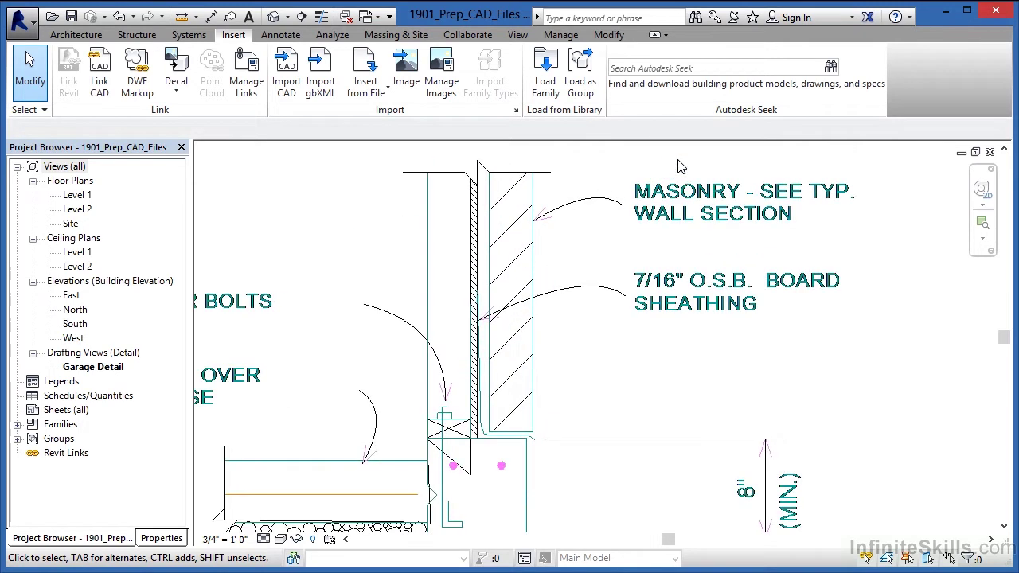
pyautogui.scroll(3, 680, 166)
pyautogui.scroll(2, 661, 243)
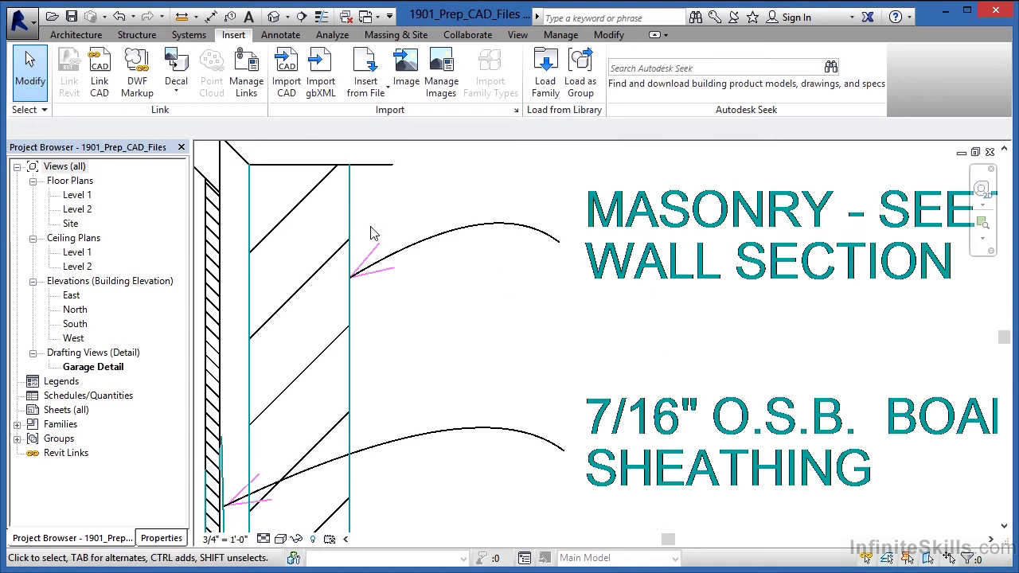
pyautogui.scroll(-2, 570, 213)
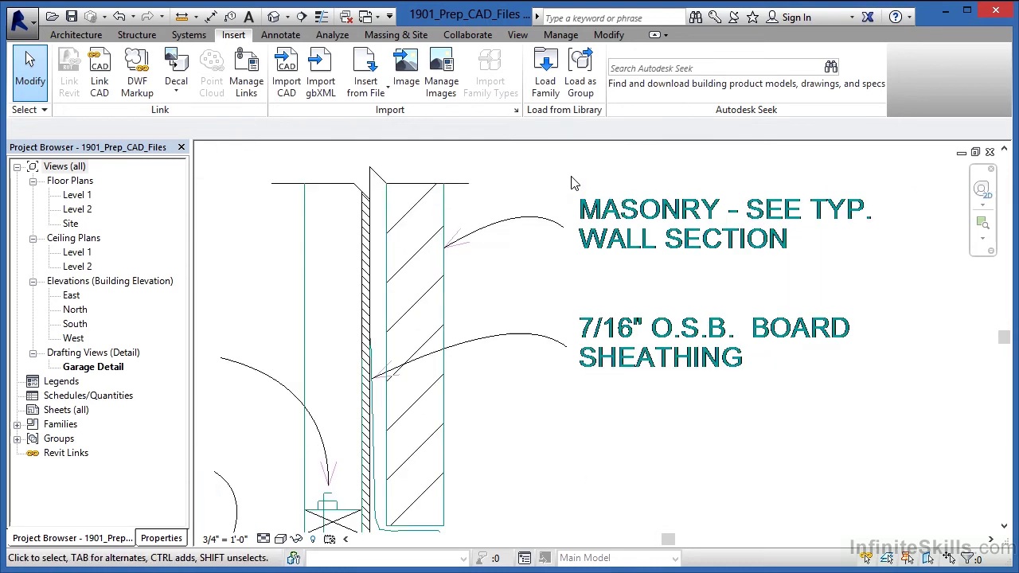
pyautogui.scroll(-5, 570, 183)
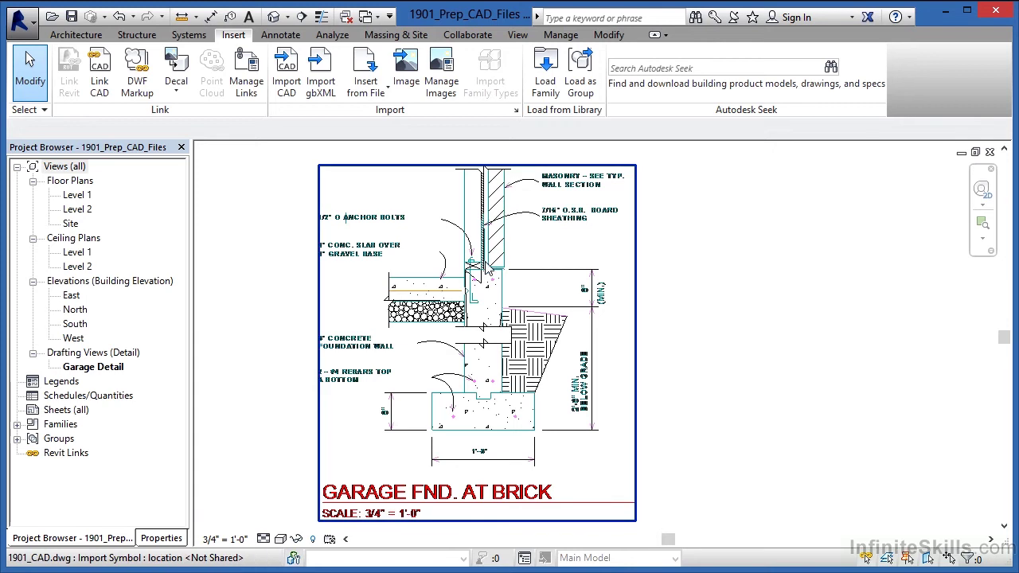
pyautogui.scroll(4, 371, 271)
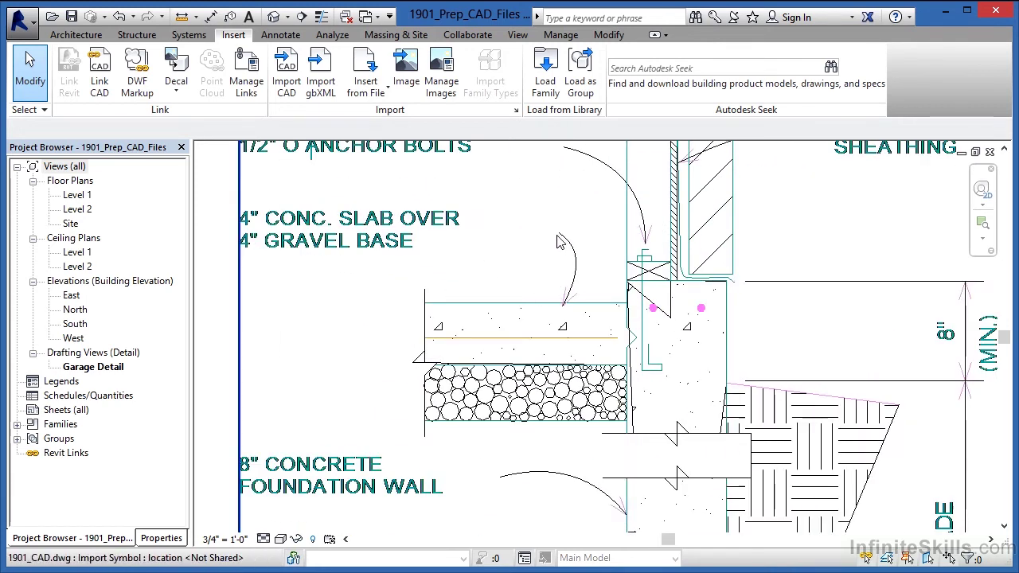
pyautogui.scroll(-1, 450, 235)
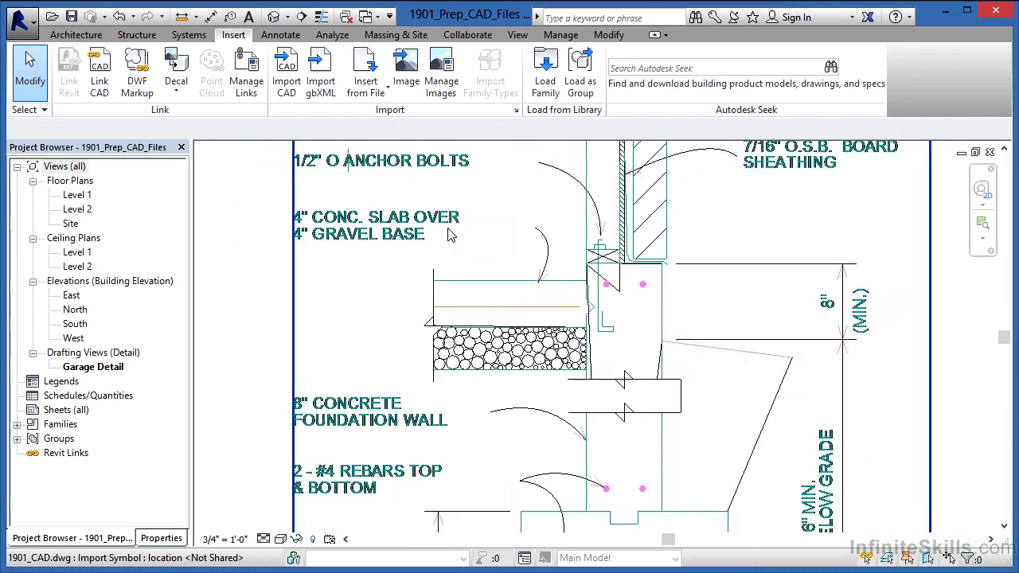
pyautogui.scroll(-4, 450, 235)
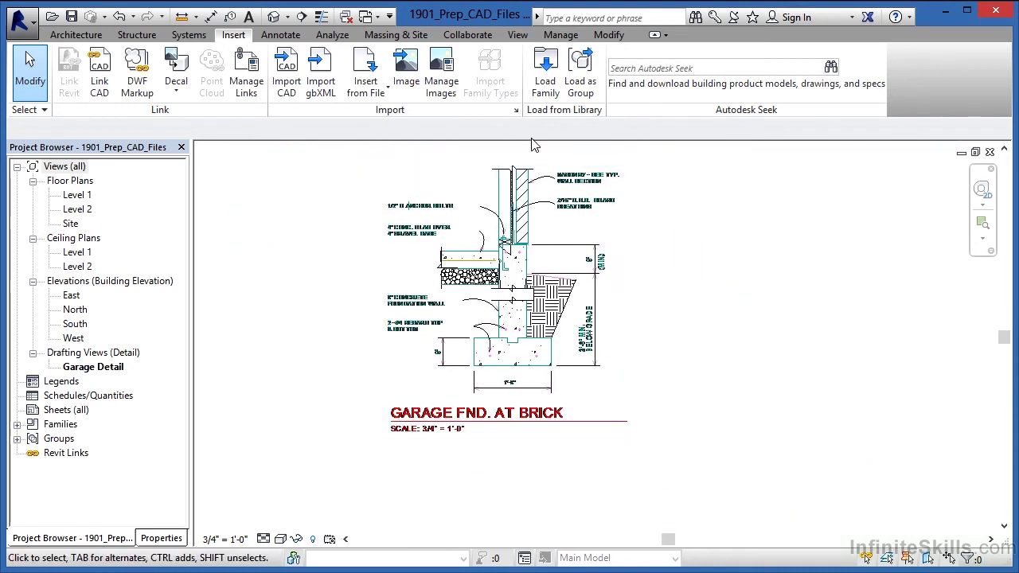
pyautogui.scroll(1, 534, 145)
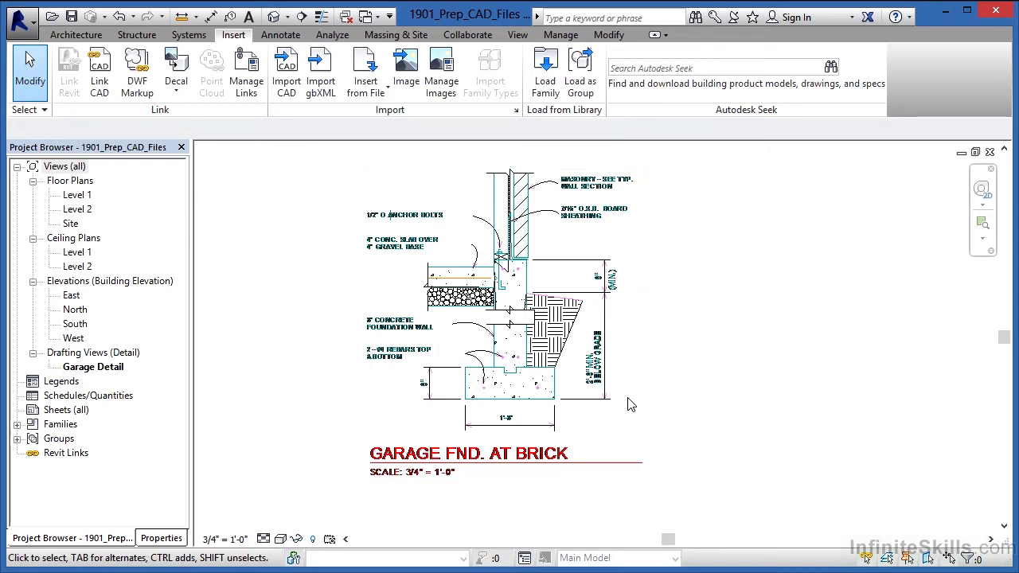
pyautogui.scroll(1, 478, 400)
pyautogui.scroll(3, 478, 400)
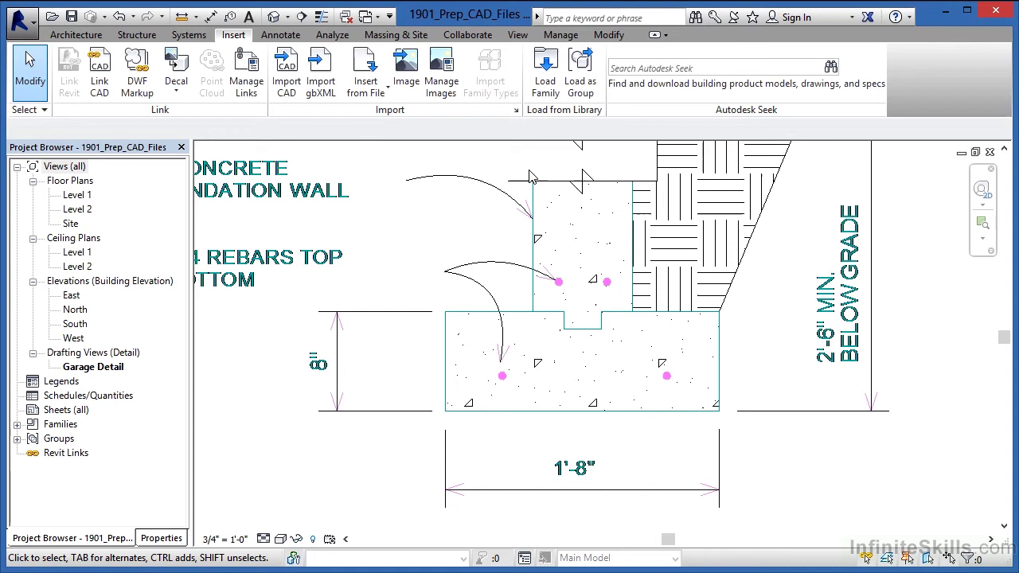
pyautogui.scroll(-5, 641, 438)
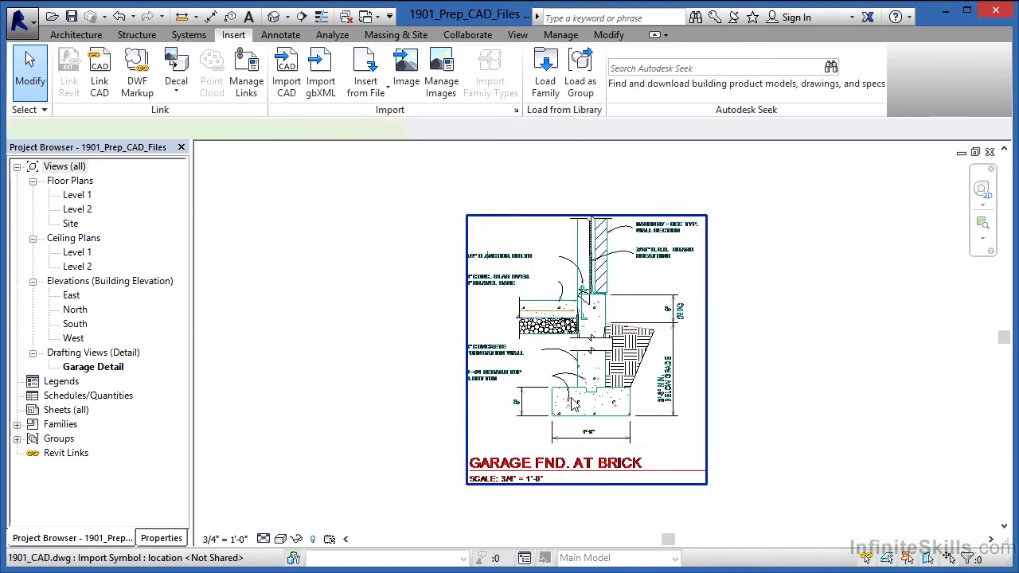
# Step: Delete the linked 1901_CAD drawing so the Garage Detail view is empty again
pyautogui.click(569, 406)
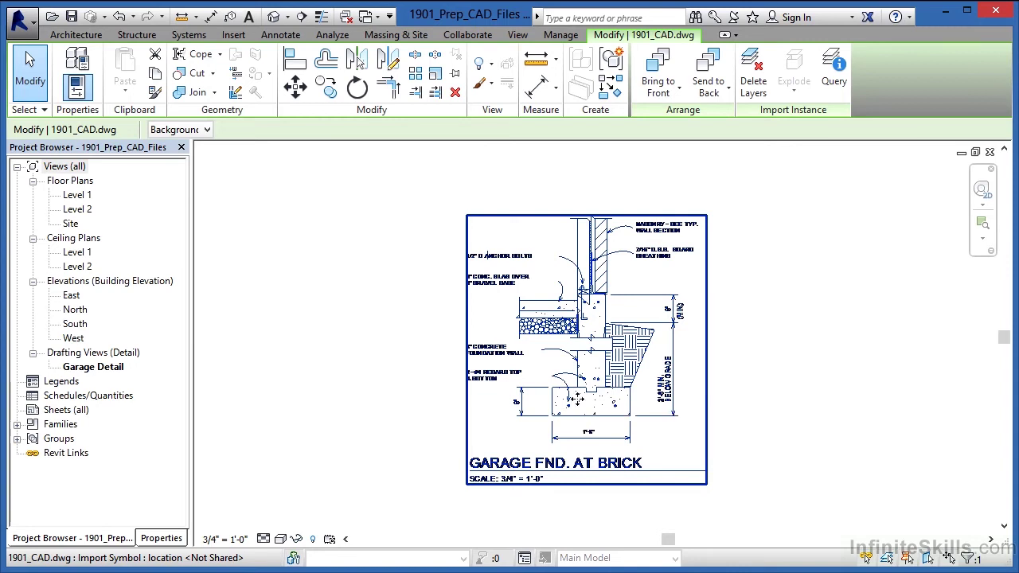
pyautogui.rightClick(580, 380)
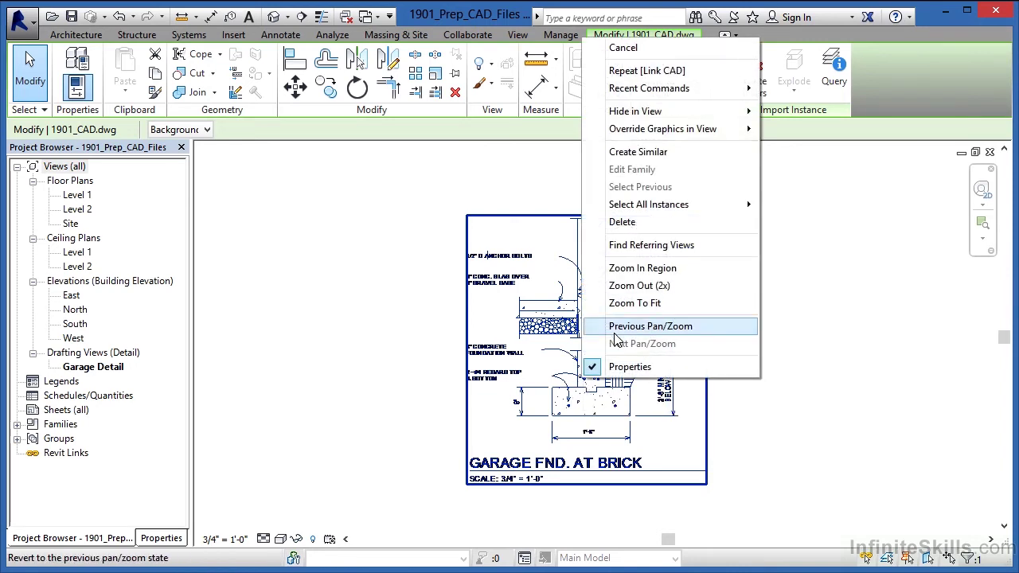
pyautogui.click(636, 224)
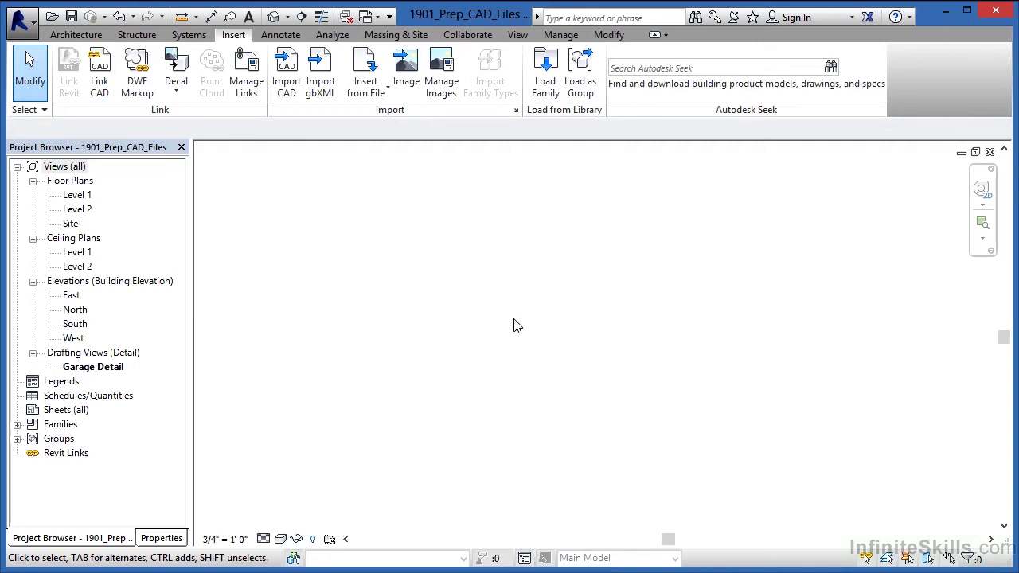
# Step: Import 1901_CAD.dwg into the Garage Detail view and select the imported detail
pyautogui.click(287, 88)
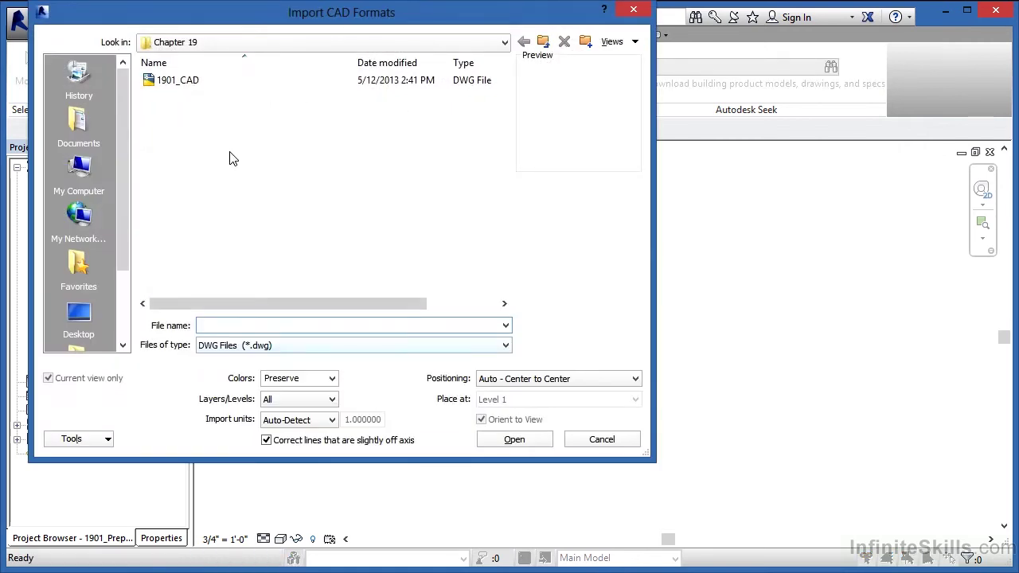
pyautogui.click(174, 81)
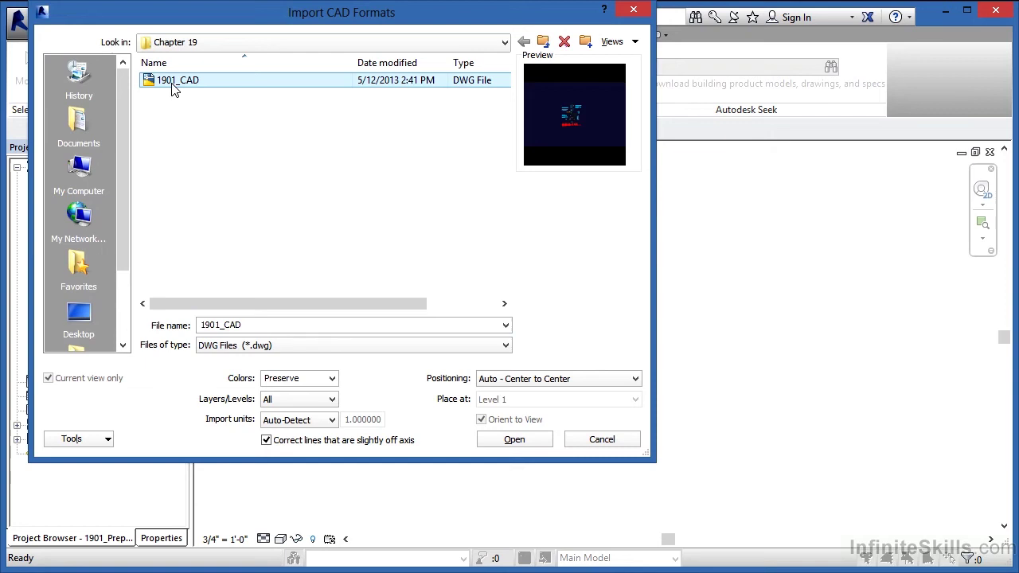
pyautogui.click(522, 438)
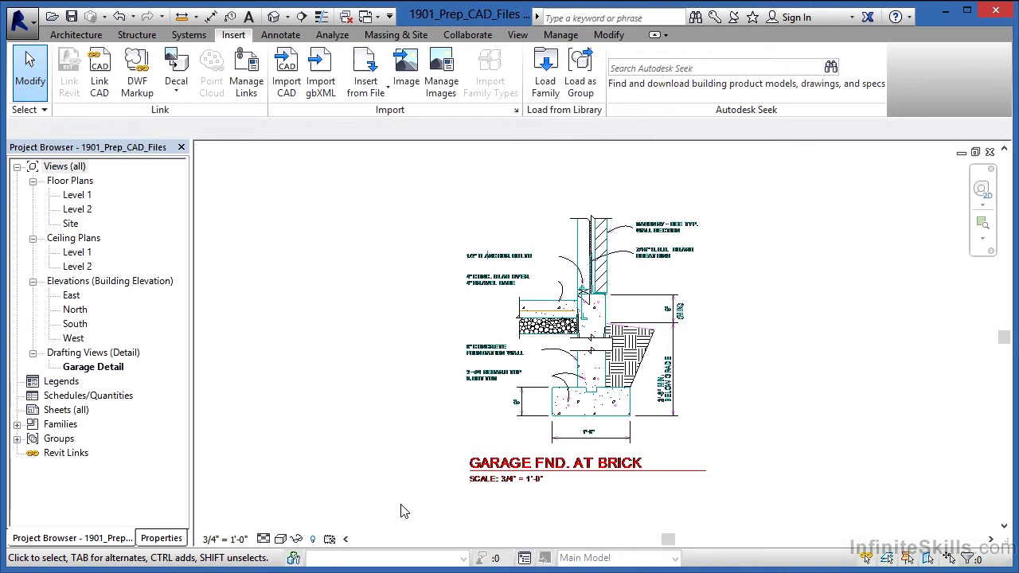
pyautogui.click(622, 411)
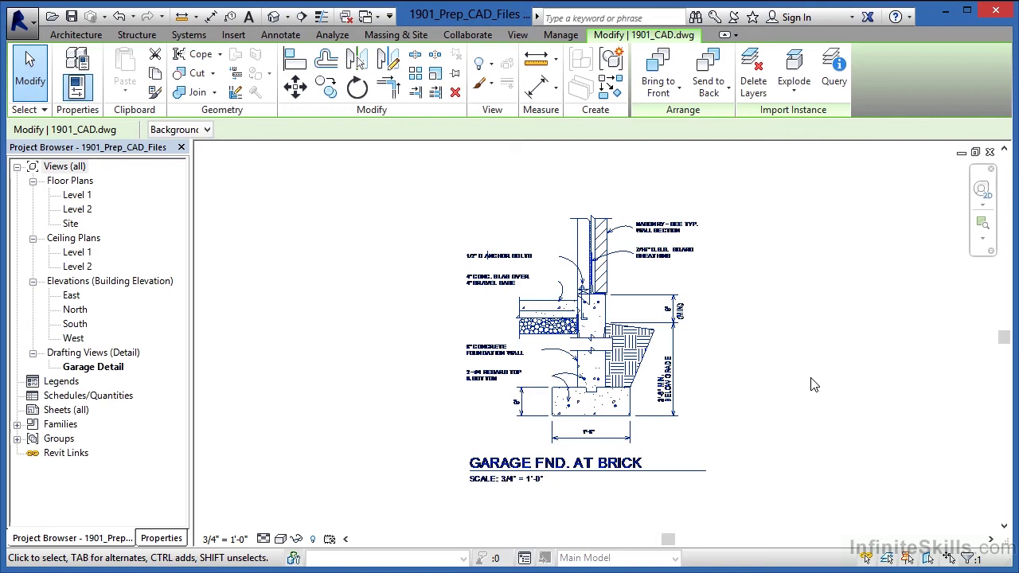
# Step: Check the detail's scale line, then apply Partial Explode to the imported 1901_CAD detail
pyautogui.click(794, 94)
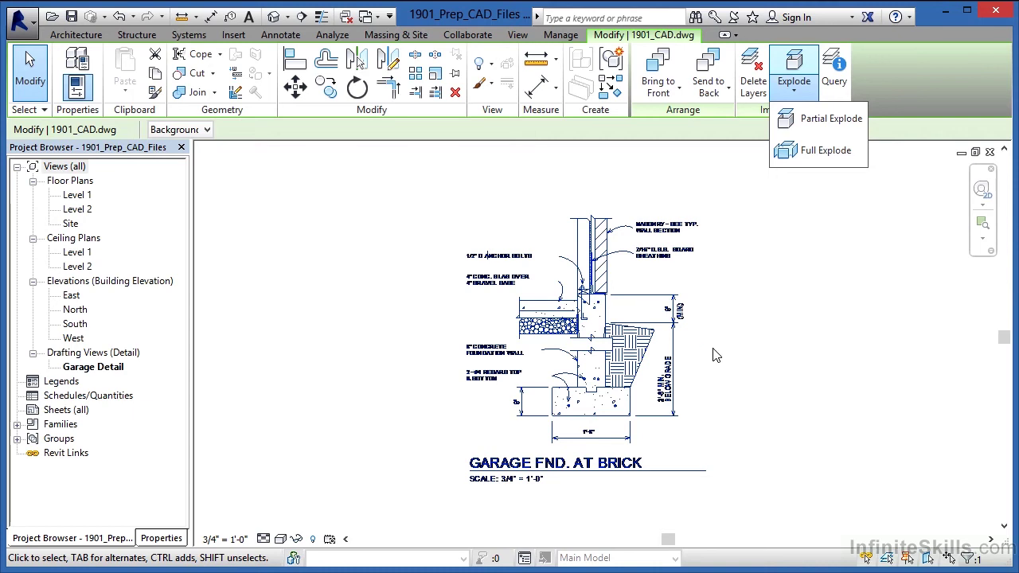
pyautogui.click(551, 338)
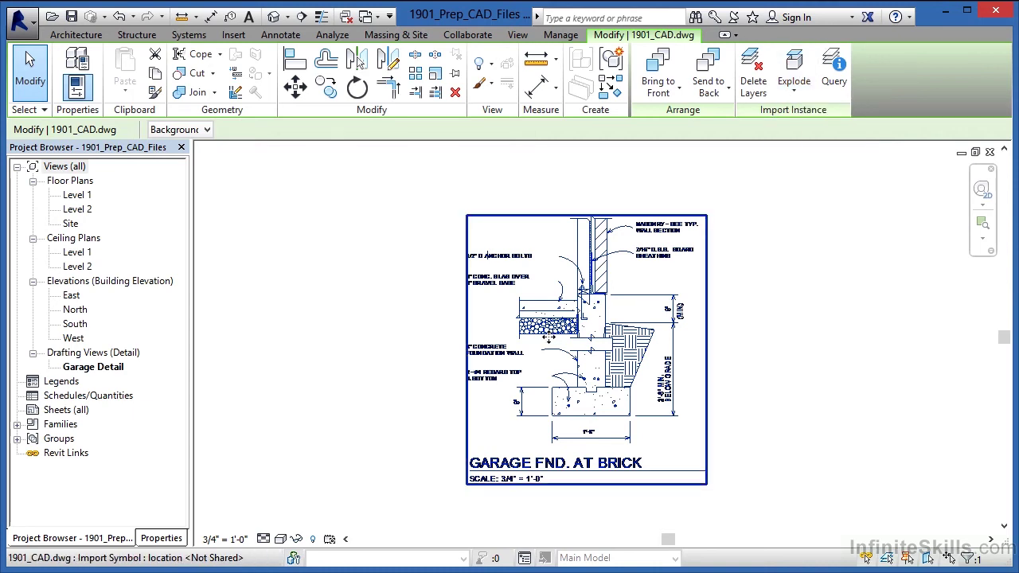
pyautogui.scroll(10, 550, 337)
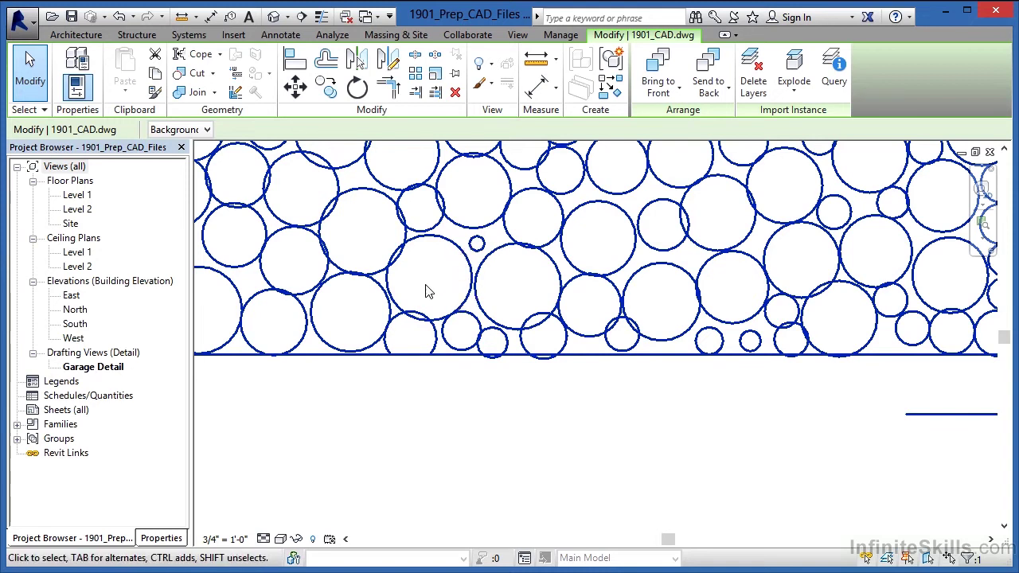
pyautogui.scroll(-5, 448, 330)
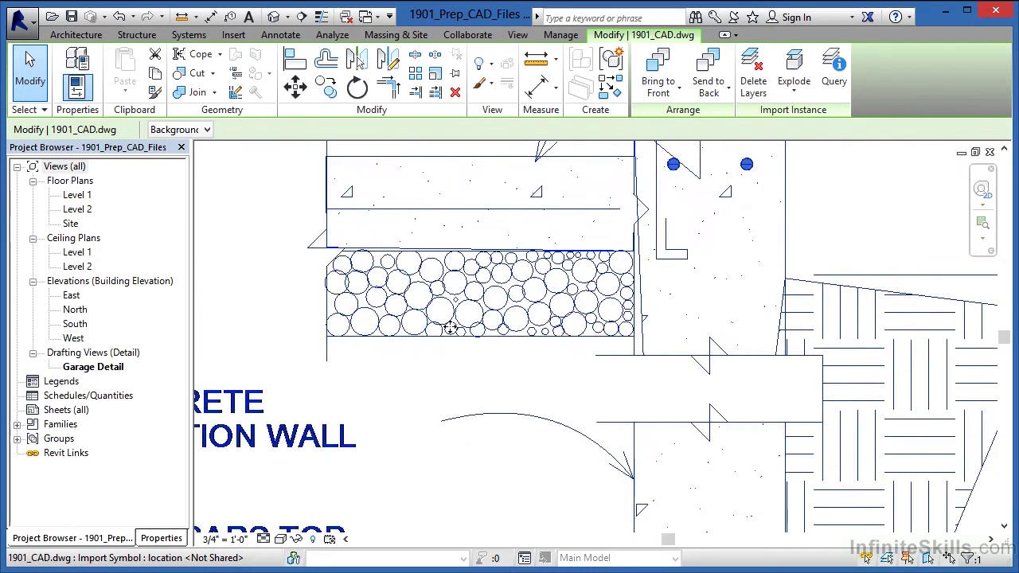
pyautogui.scroll(4, 679, 285)
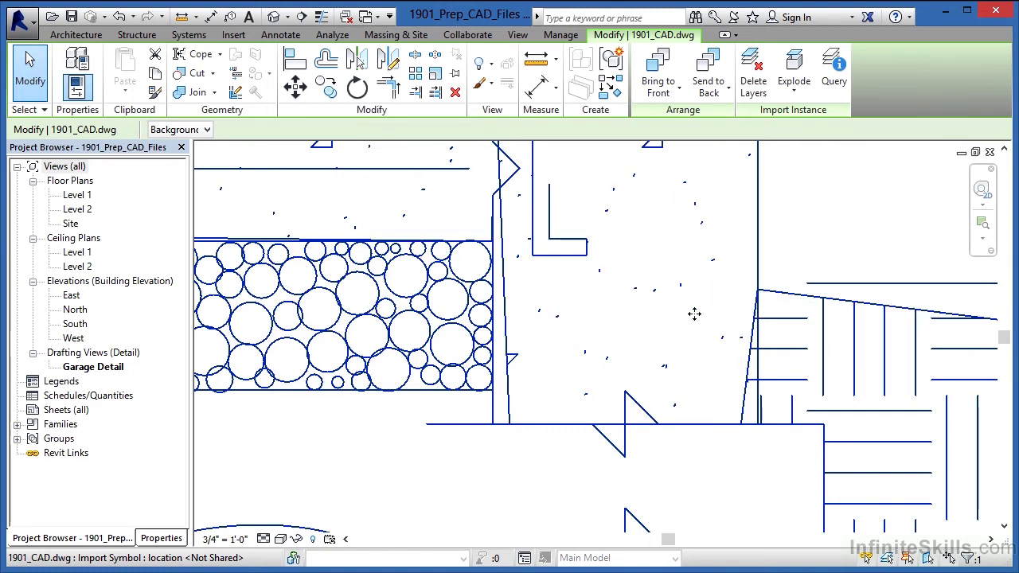
pyautogui.scroll(-2, 633, 334)
pyautogui.scroll(-5, 631, 341)
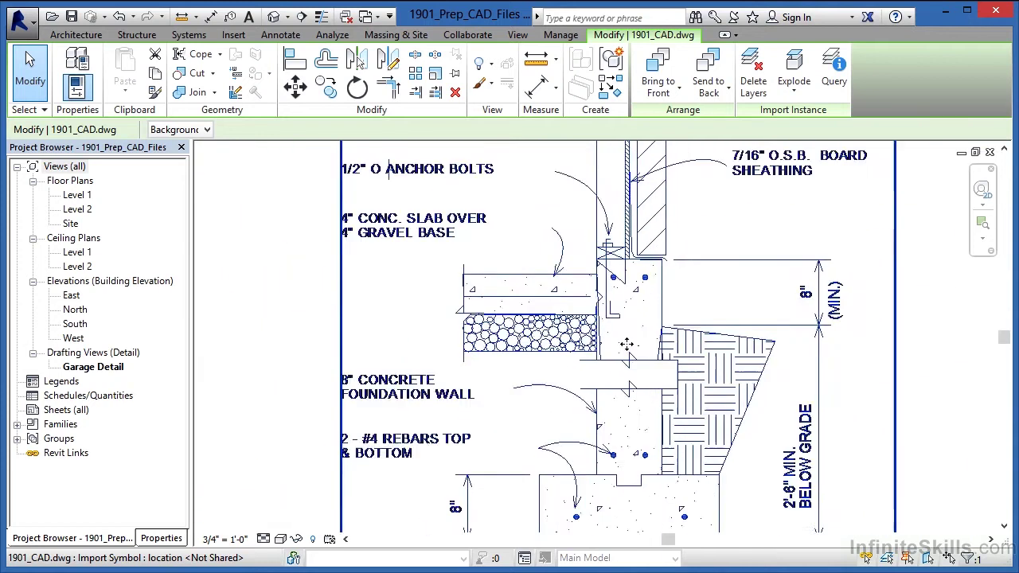
pyautogui.moveTo(653, 371); pyautogui.dragTo(635, 342, button='middle')
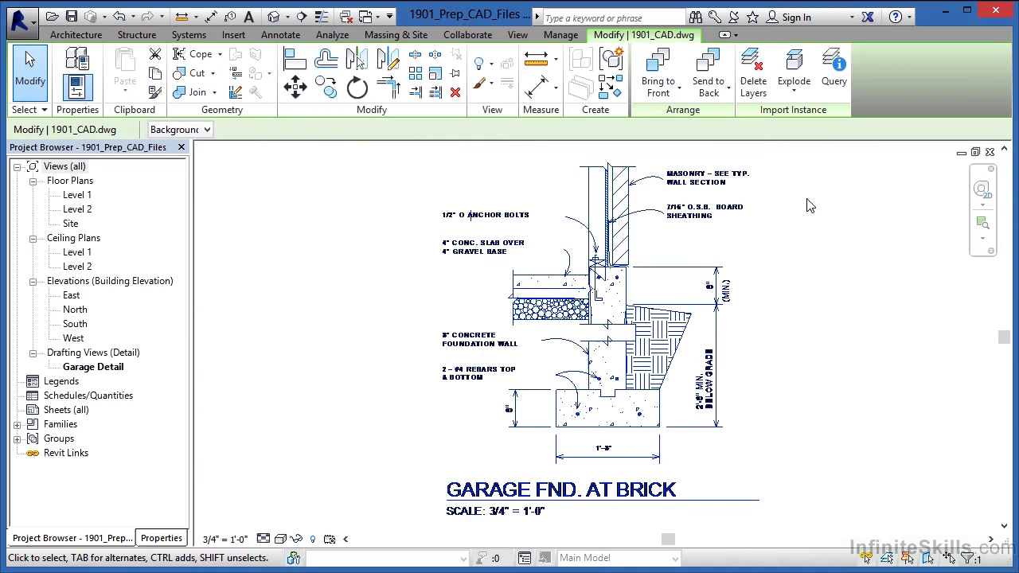
pyautogui.click(794, 86)
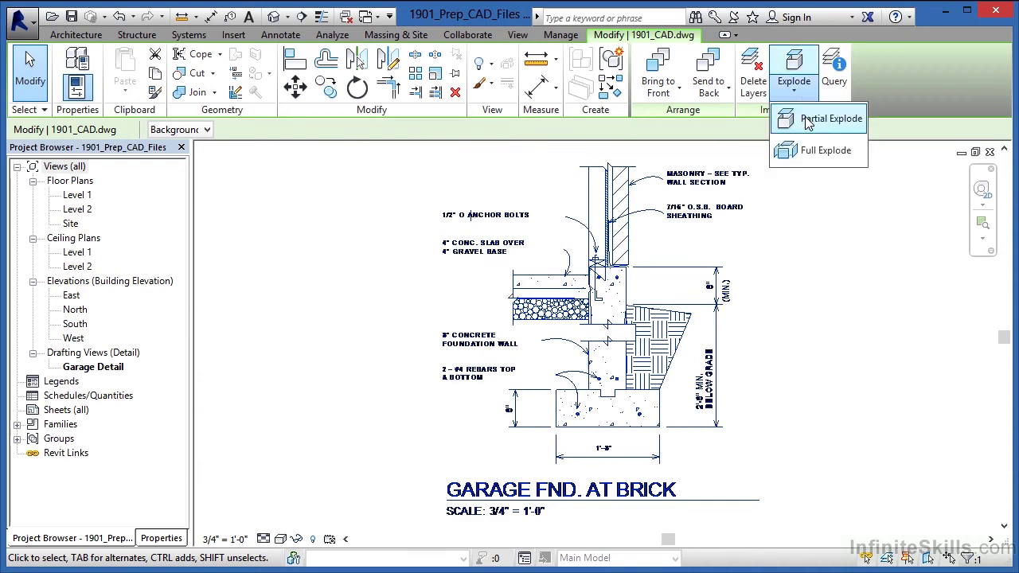
pyautogui.click(820, 119)
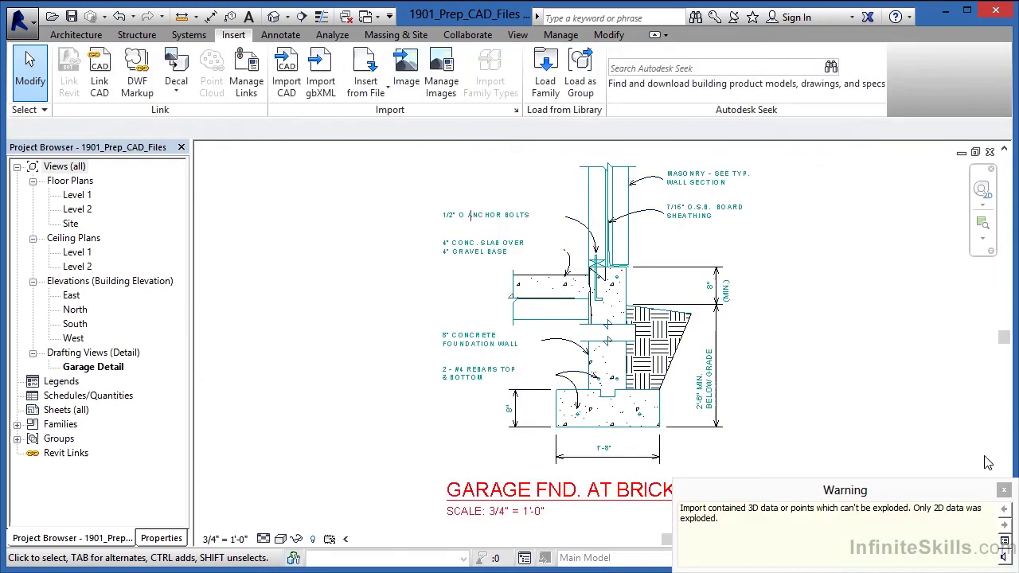
# Step: Close the 2D-only explode warning and zoom over the footing and dimensions to inspect the elements
pyautogui.click(1005, 491)
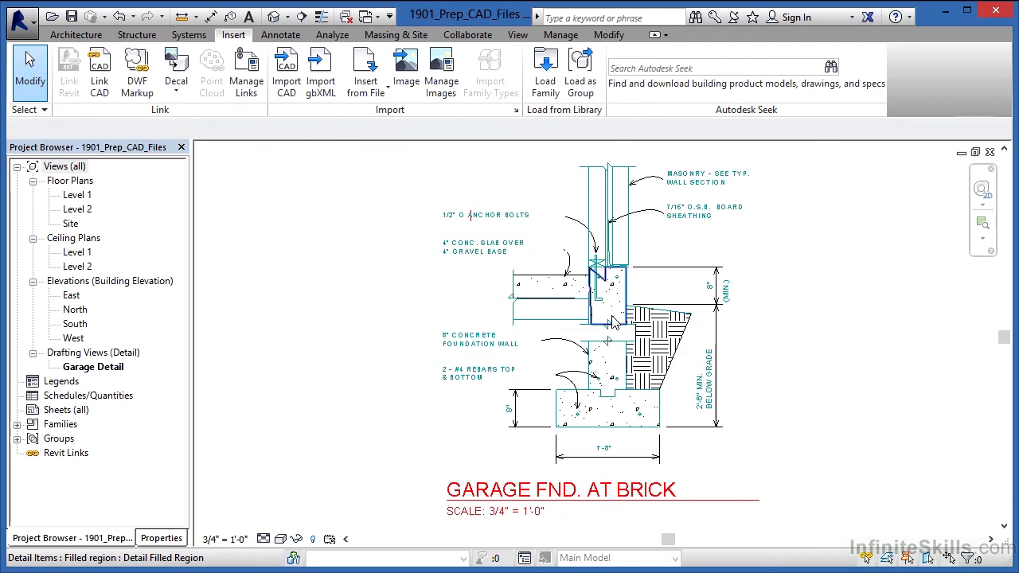
pyautogui.scroll(5, 619, 423)
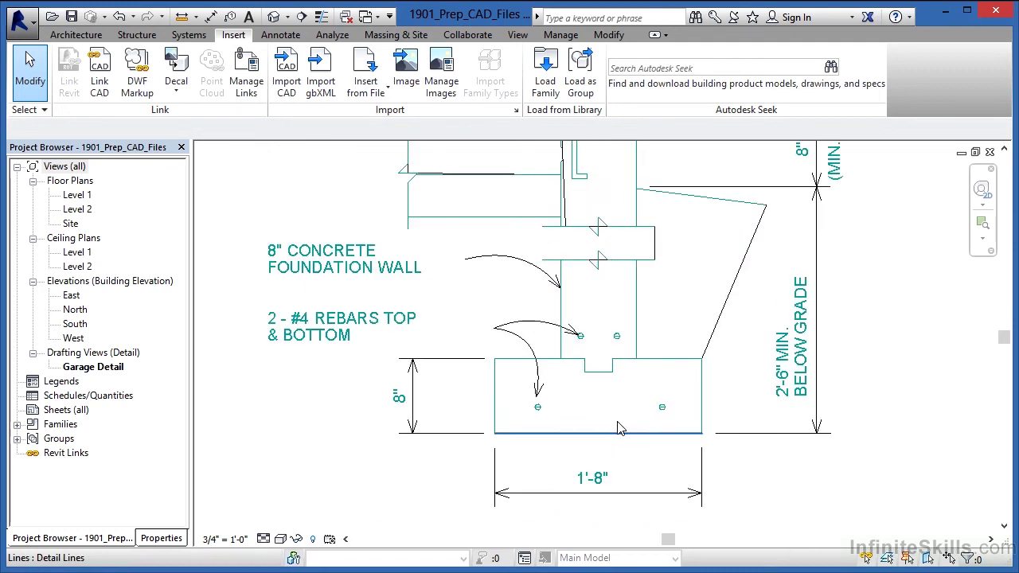
pyautogui.scroll(2, 621, 428)
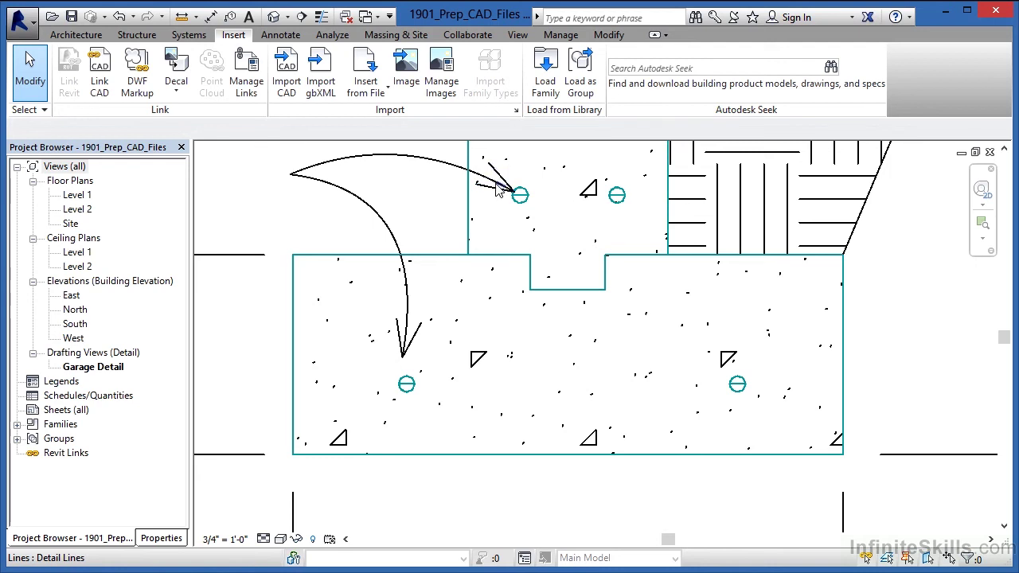
pyautogui.scroll(-3, 495, 280)
pyautogui.scroll(-2, 495, 281)
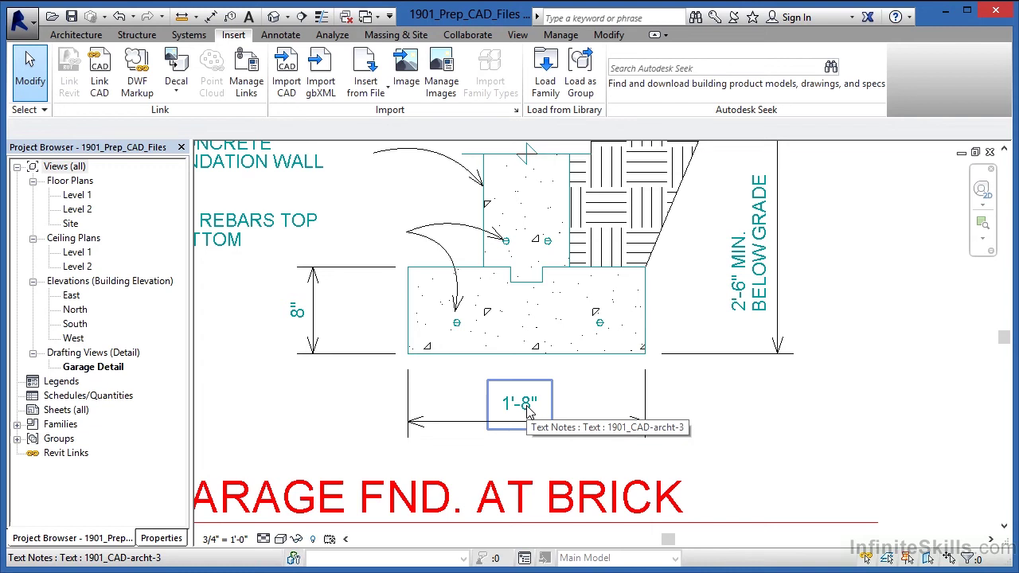
pyautogui.scroll(-2, 528, 408)
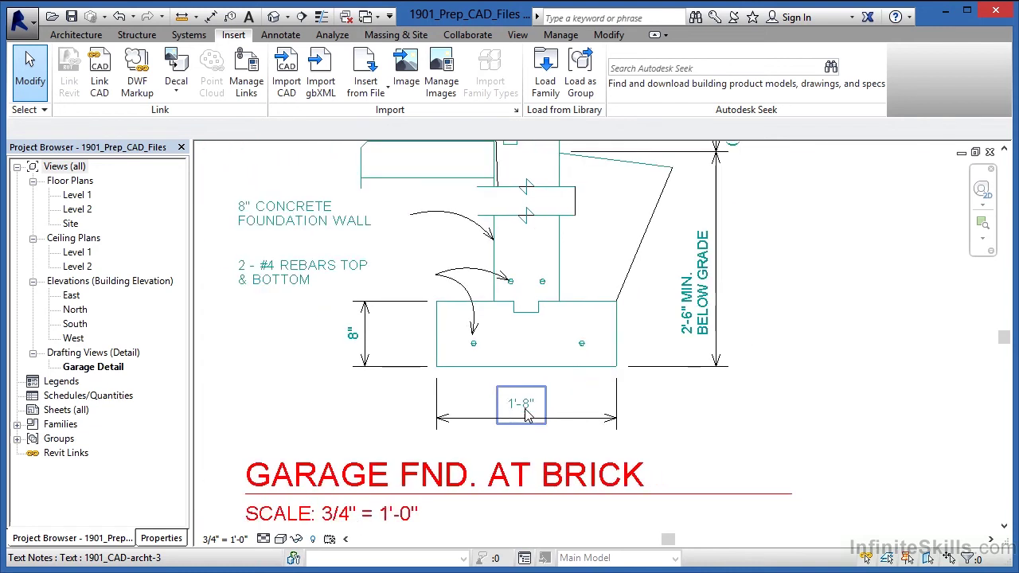
# Step: Change the 8" CONCRETE FOUNDATION WALL note to the 3/32" Arial text type
pyautogui.click(262, 215)
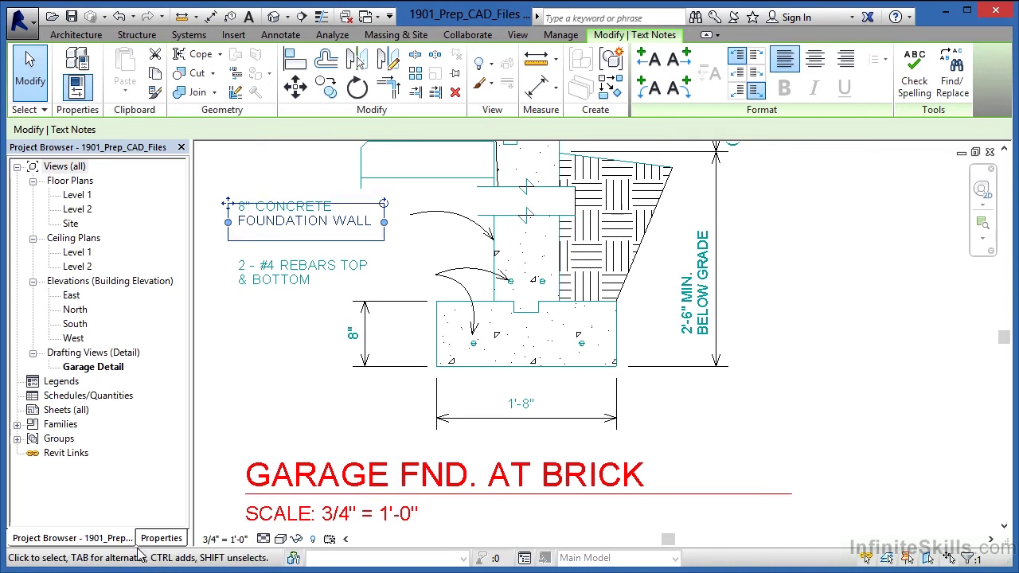
pyautogui.click(159, 539)
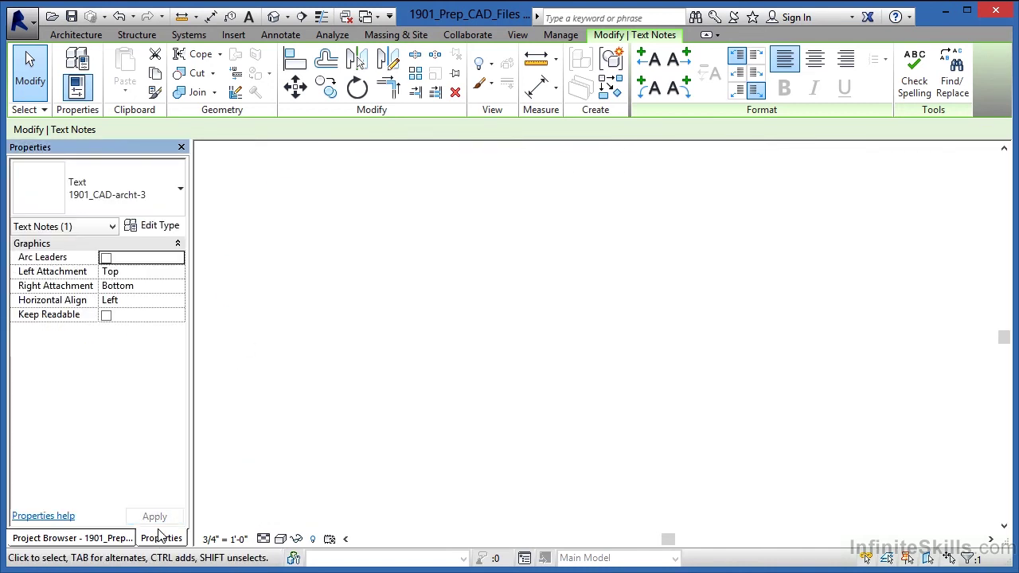
pyautogui.click(121, 191)
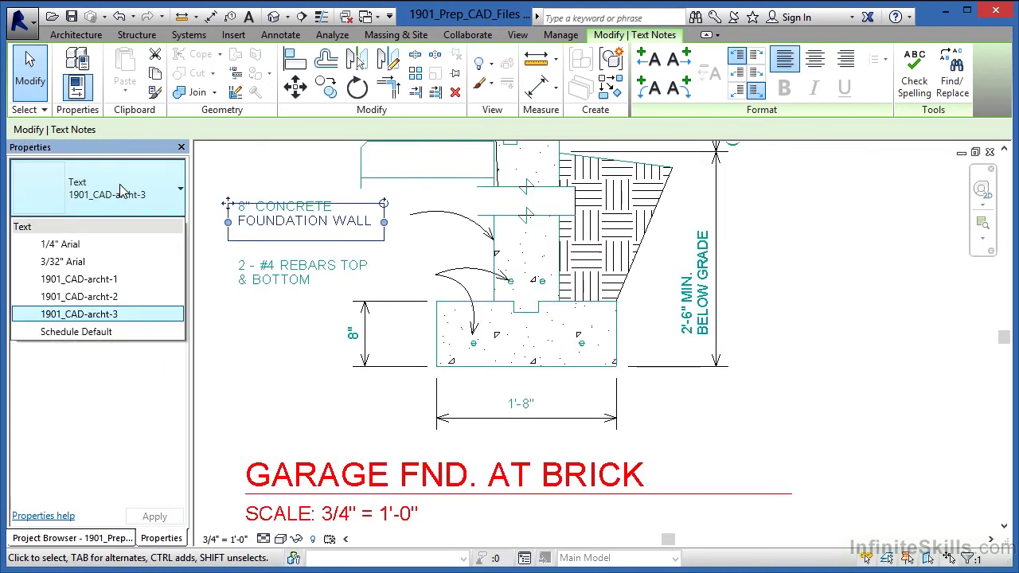
pyautogui.click(62, 262)
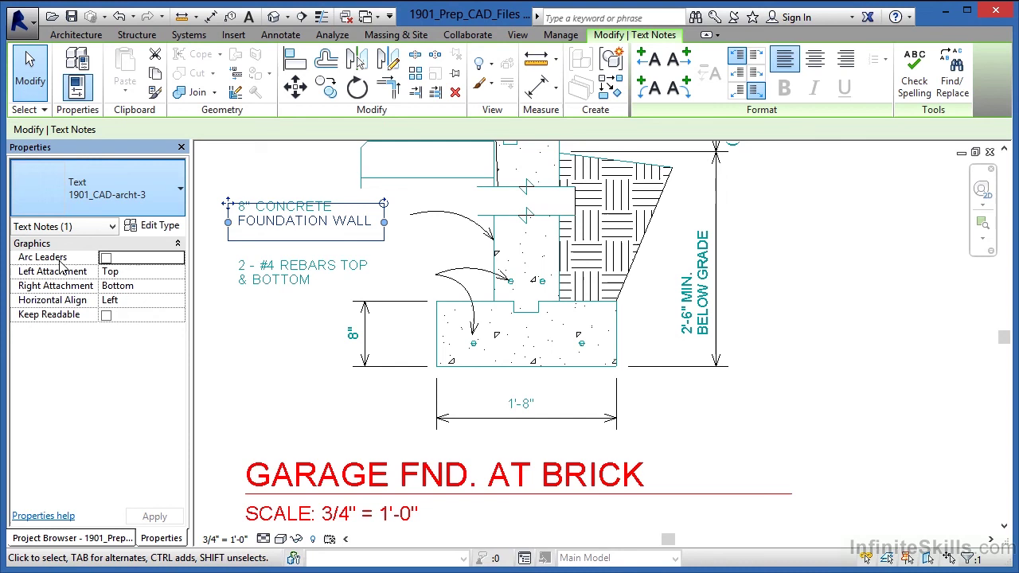
pyautogui.click(291, 370)
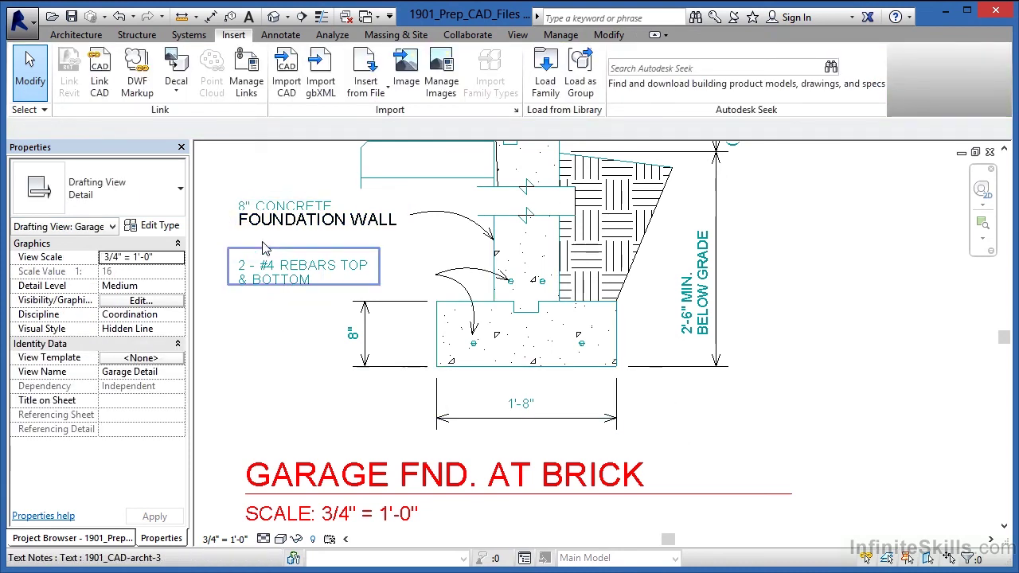
# Step: Crossing-select the four foundation notes and apply the 3/32" Arial text type to them
pyautogui.scroll(2, 255, 203)
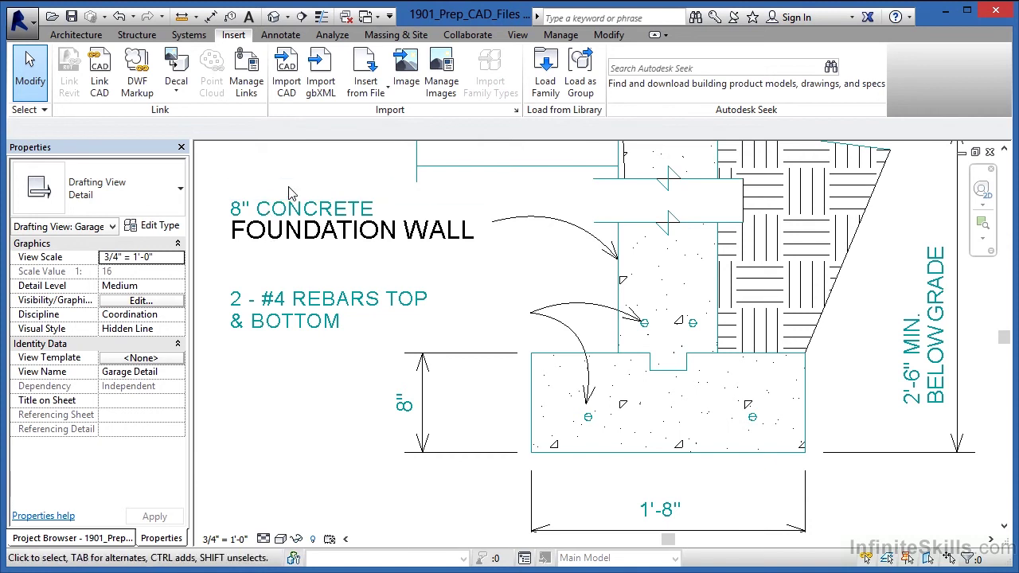
pyautogui.moveTo(342, 168); pyautogui.dragTo(275, 355)
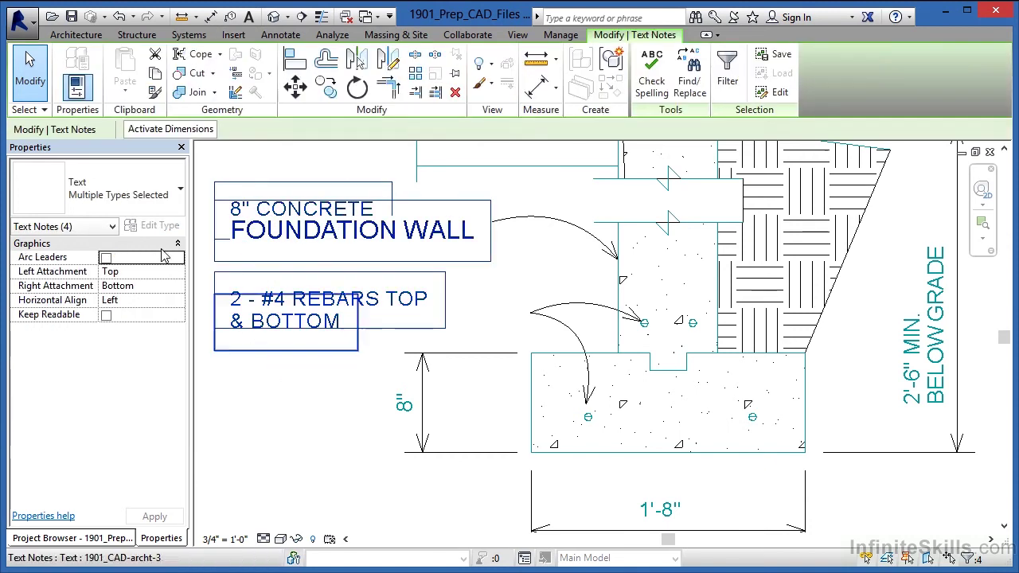
pyautogui.click(112, 194)
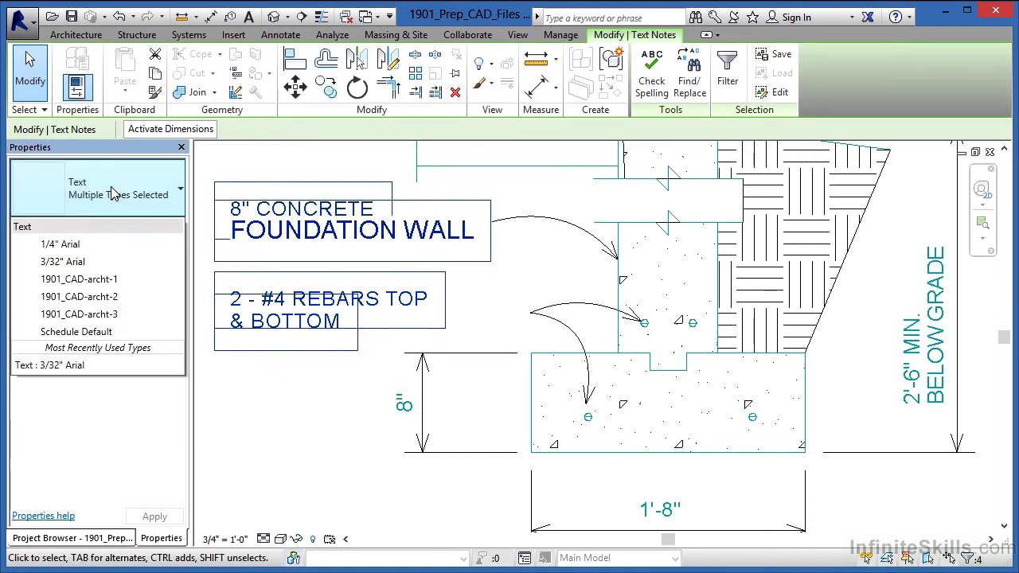
pyautogui.click(114, 259)
pyautogui.click(337, 477)
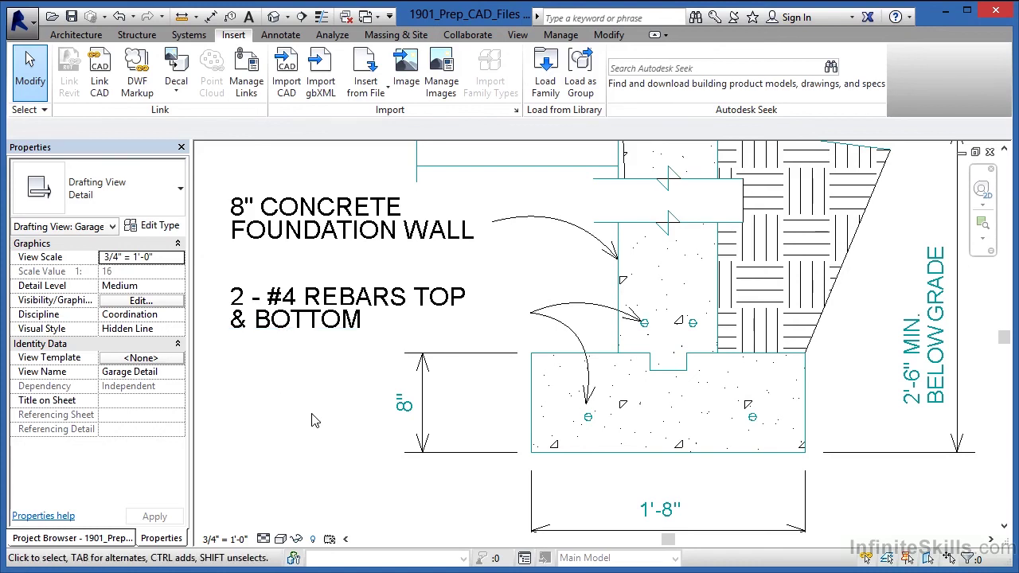
# Step: Switch the two vertical masonry wall lines from DETLINE to the Wide Lines style
pyautogui.scroll(-5, 315, 420)
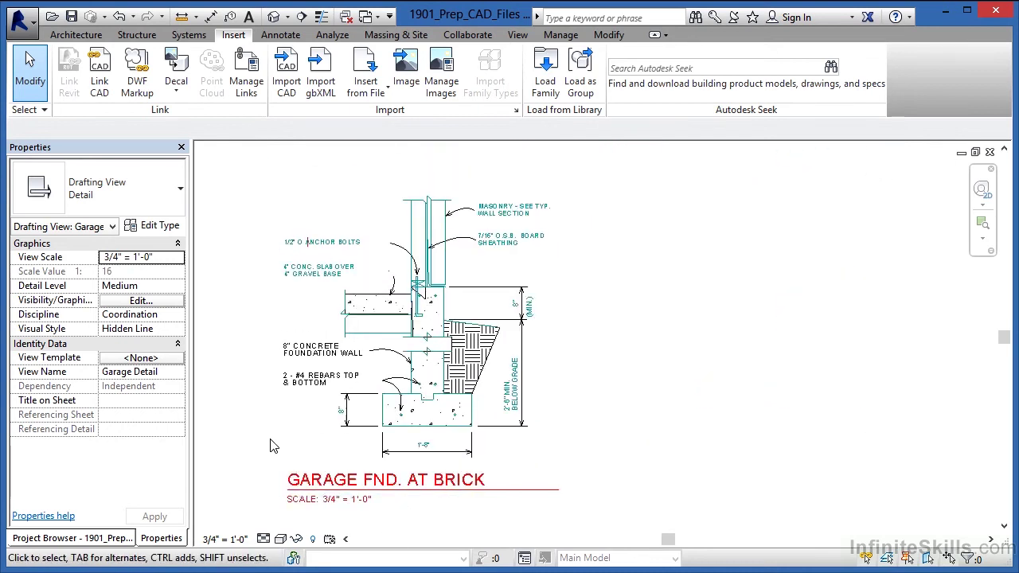
pyautogui.scroll(3, 446, 313)
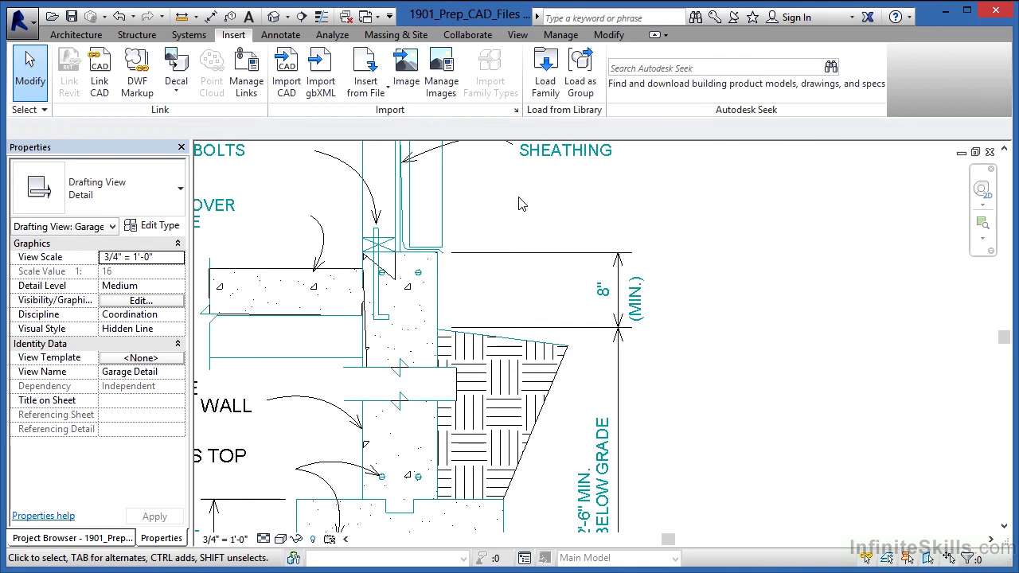
pyautogui.scroll(2, 426, 211)
pyautogui.scroll(1, 426, 211)
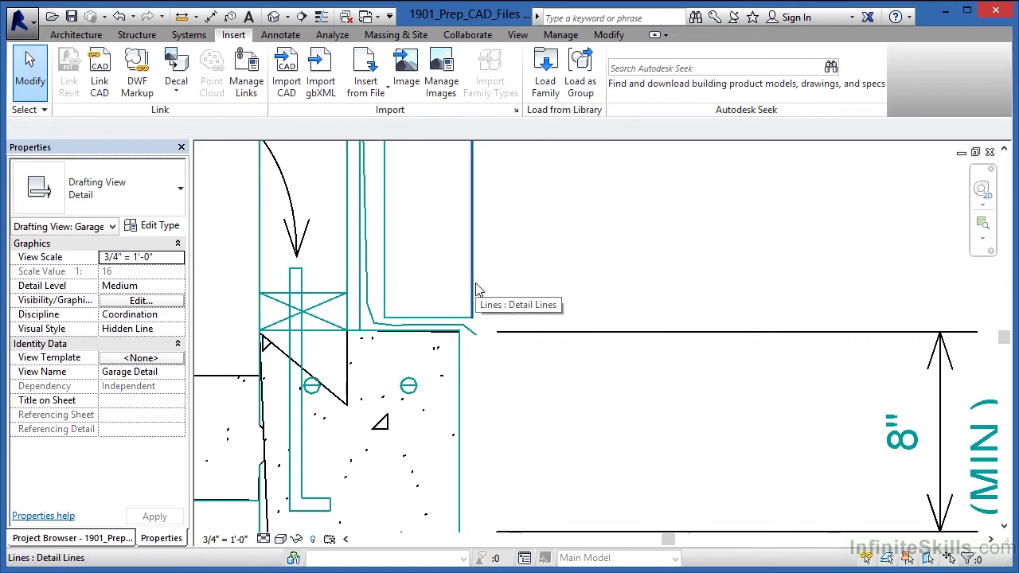
pyautogui.moveTo(536, 253); pyautogui.dragTo(381, 275)
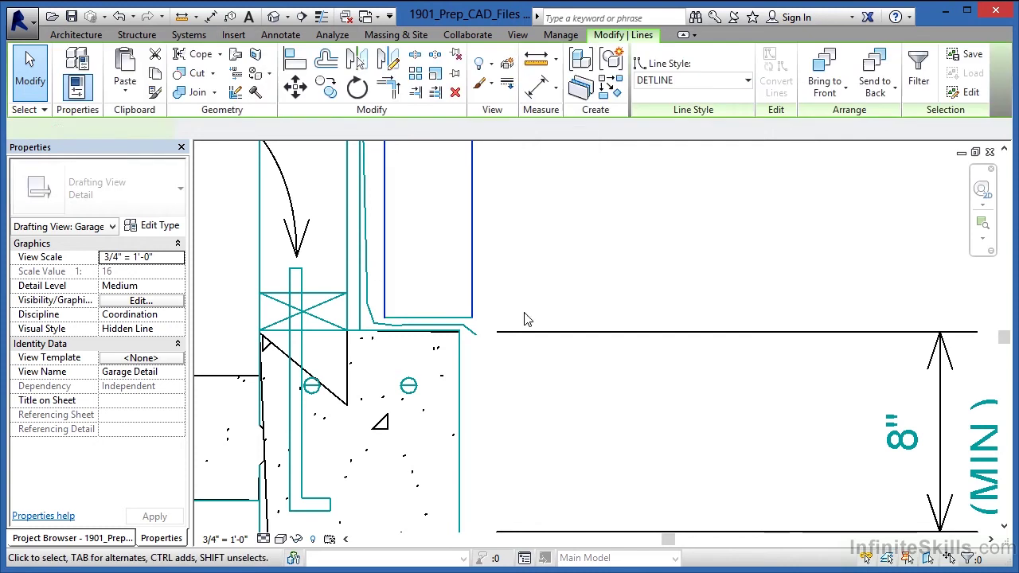
pyautogui.click(690, 83)
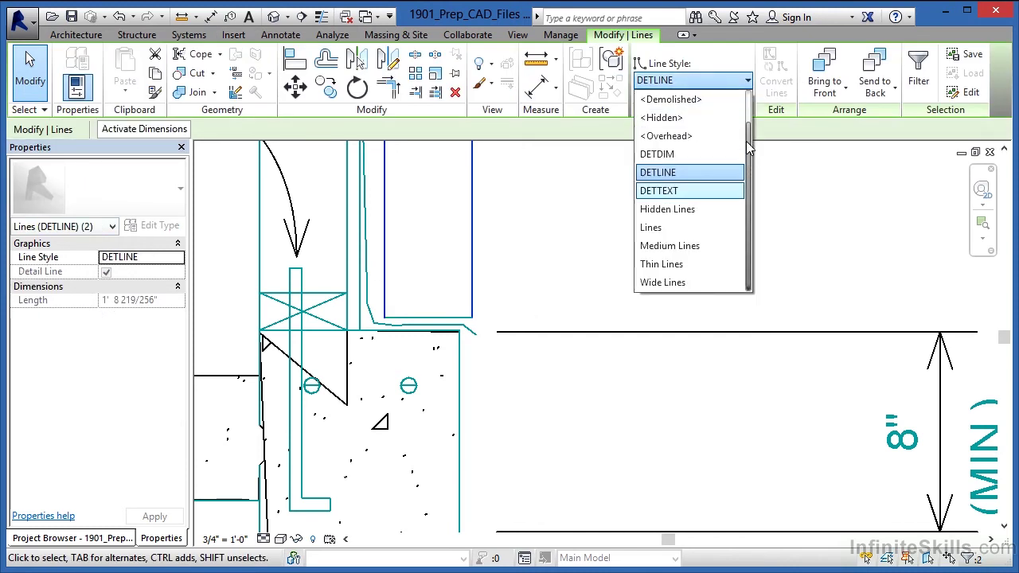
pyautogui.moveTo(748, 108); pyautogui.dragTo(745, 195)
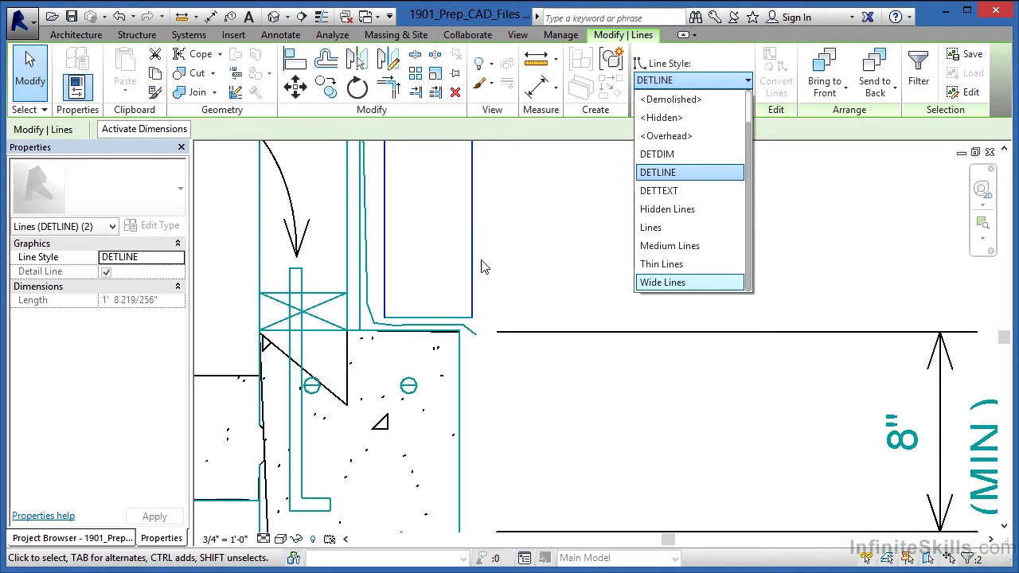
pyautogui.click(661, 282)
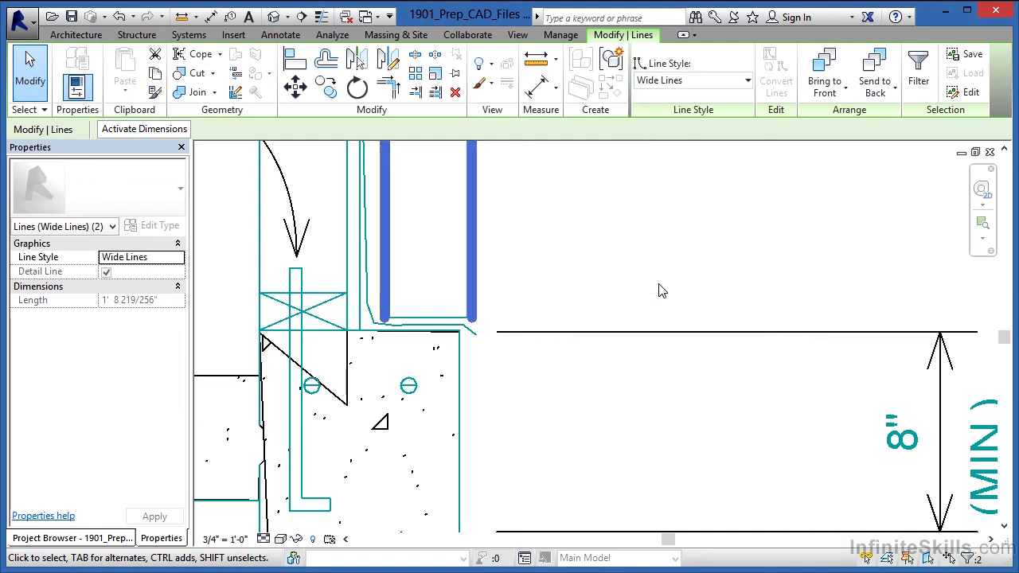
pyautogui.click(554, 268)
pyautogui.scroll(-3, 549, 270)
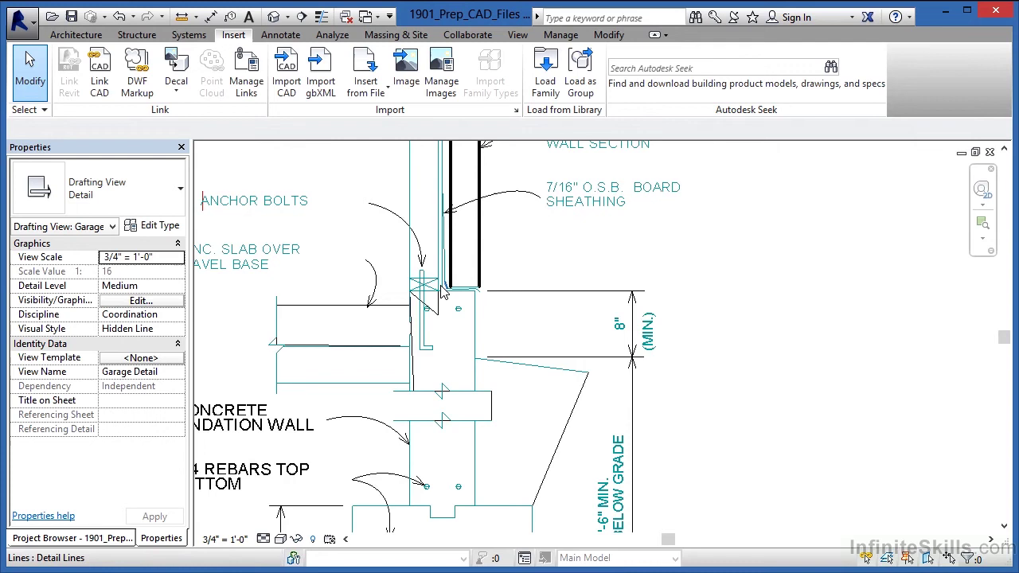
# Step: Select the GARAGE FND. AT BRICK title, underline and scale note with a crossing window and delete them
pyautogui.scroll(-4, 443, 293)
pyautogui.scroll(1, 478, 230)
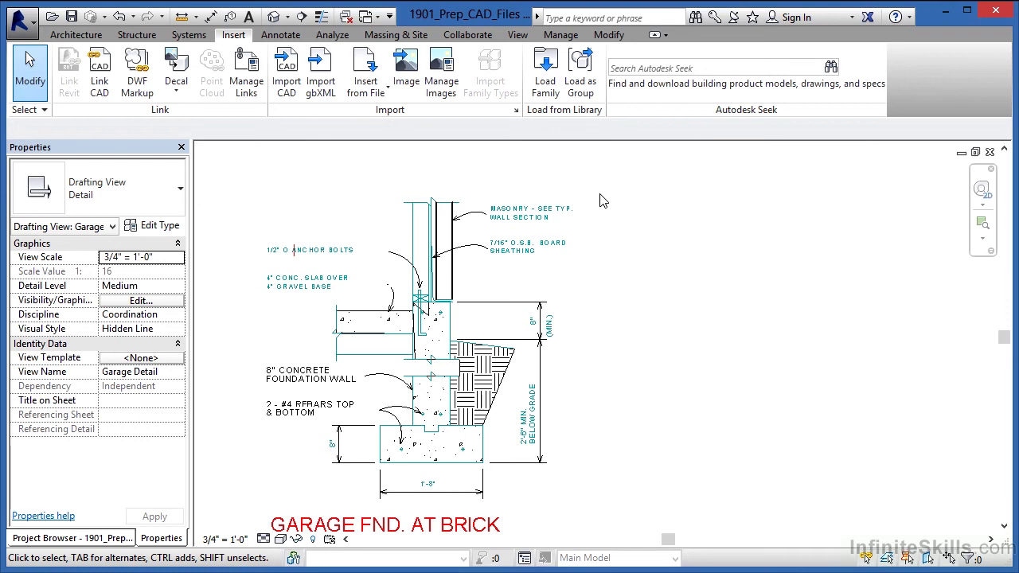
pyautogui.scroll(5, 270, 425)
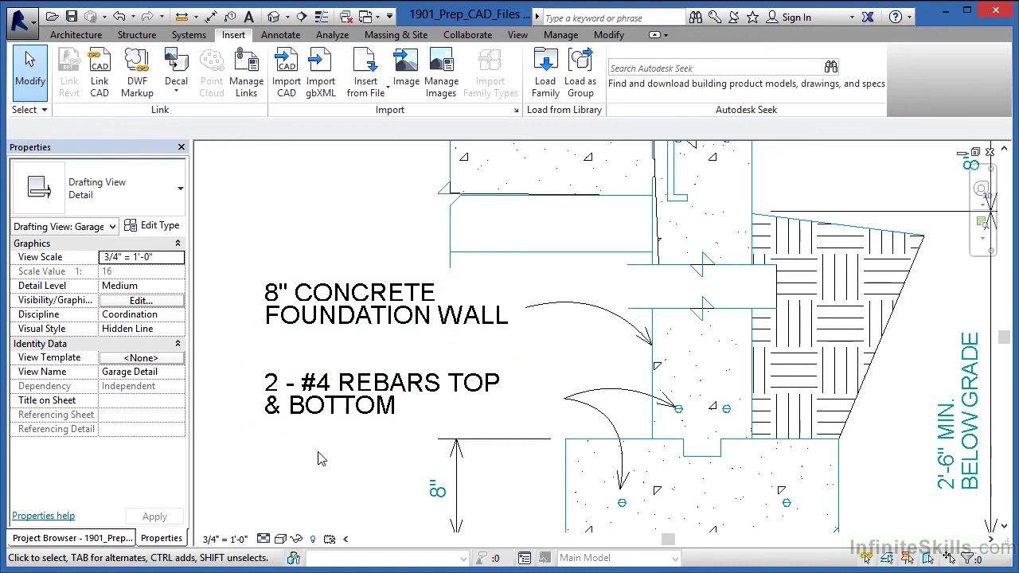
pyautogui.click(286, 36)
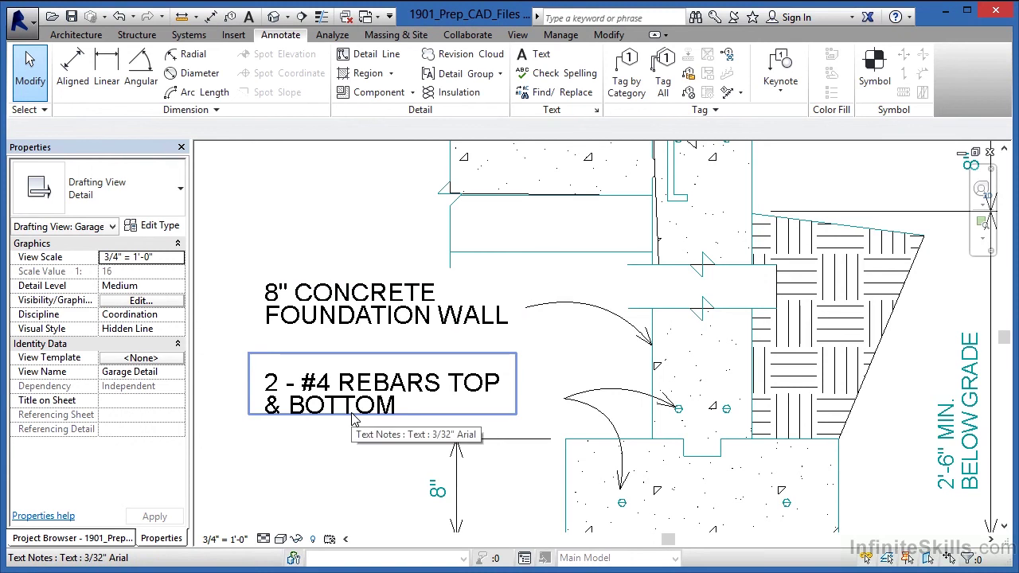
pyautogui.scroll(-5, 355, 422)
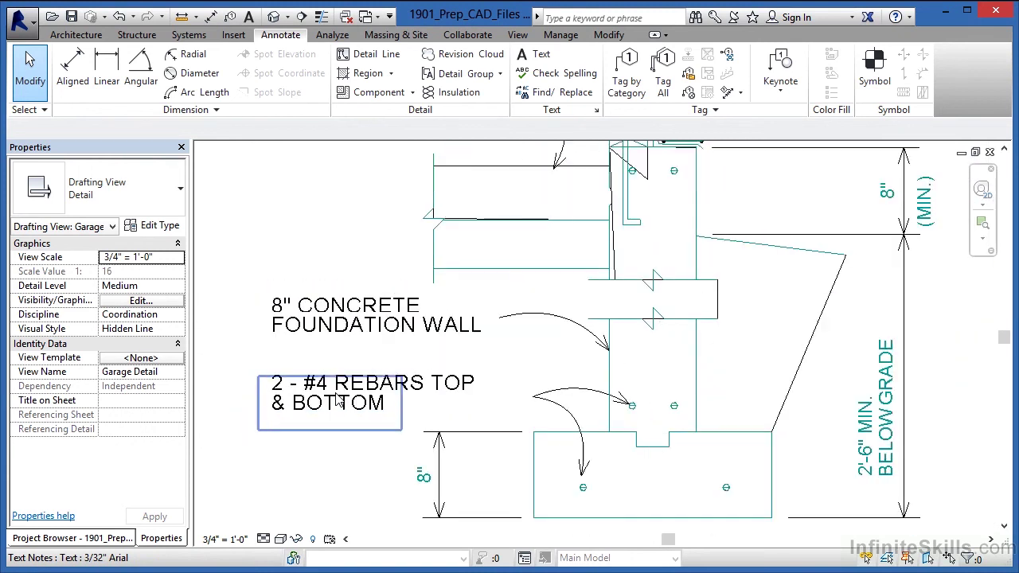
pyautogui.moveTo(355, 430); pyautogui.dragTo(383, 399, button='middle')
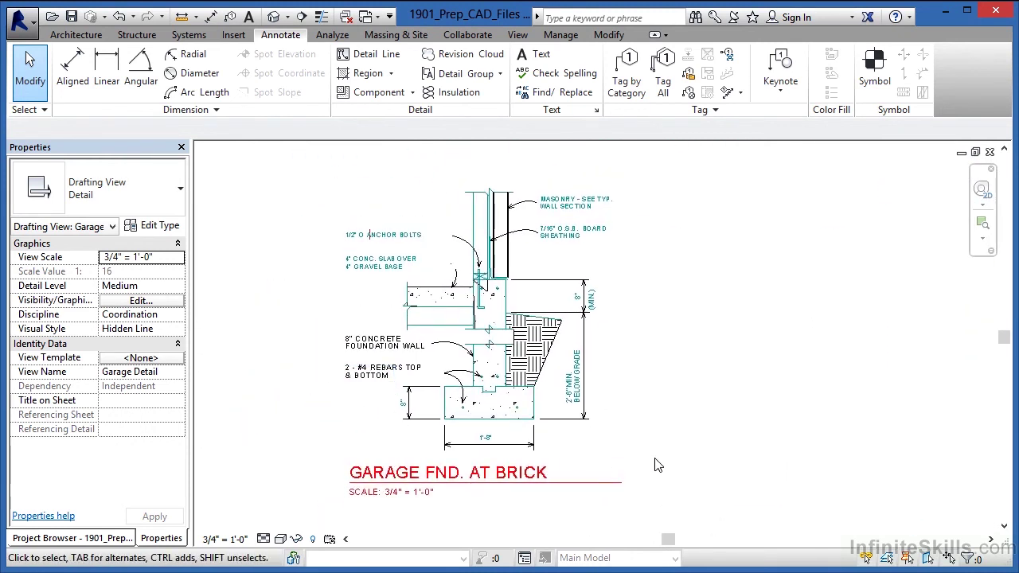
pyautogui.moveTo(658, 470); pyautogui.dragTo(336, 509)
pyautogui.press('Delete')
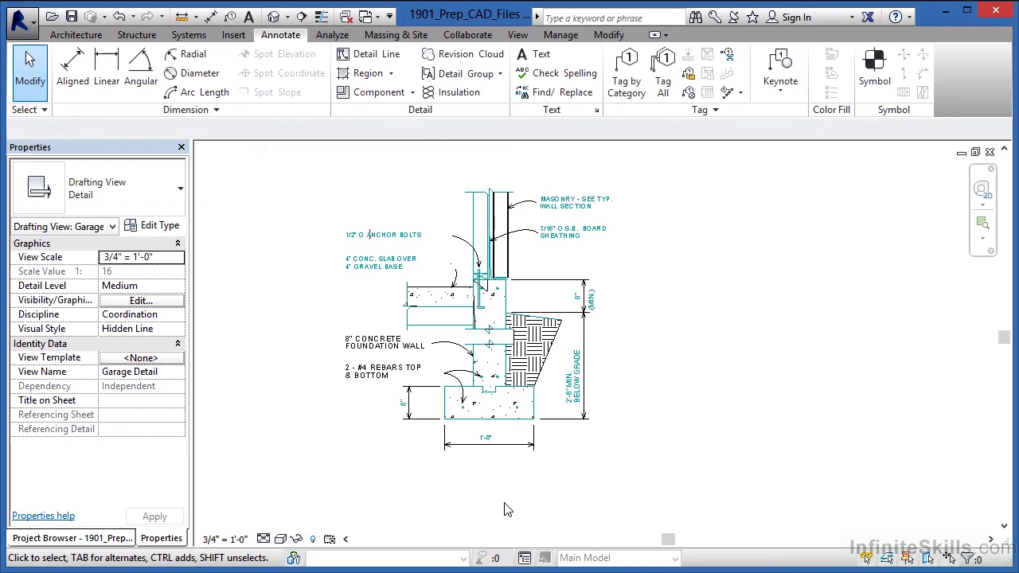
pyautogui.scroll(1, 422, 261)
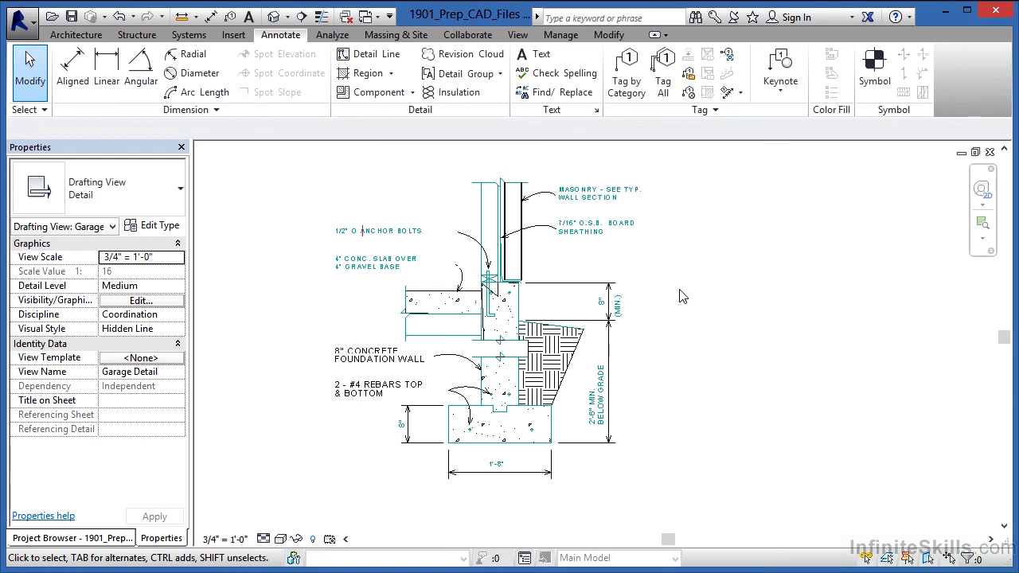
pyautogui.click(235, 35)
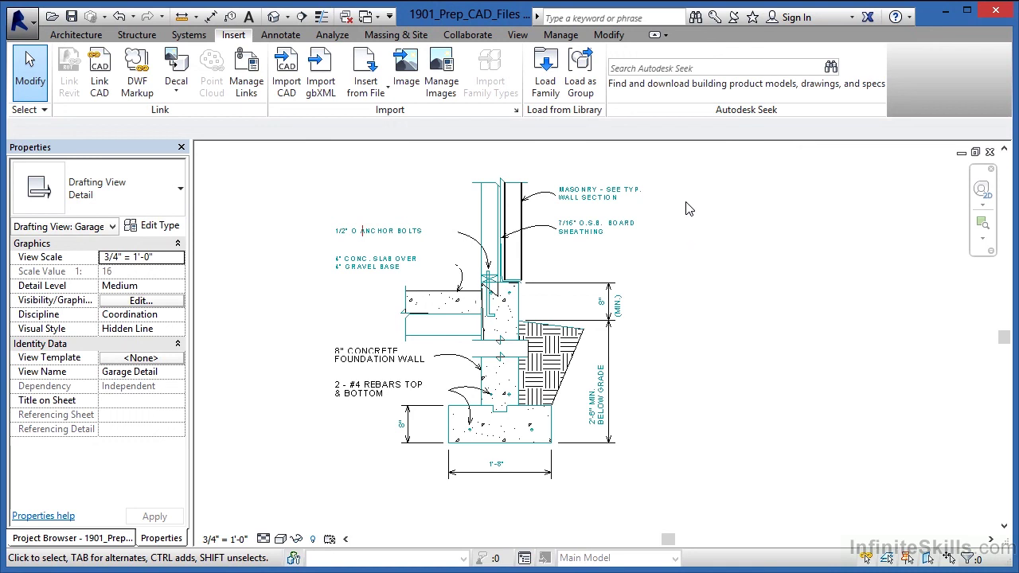
# Step: Change the 1/2" anchor bolts note from 1901_CAD-archt-3 to the 3/32" Arial text type
pyautogui.scroll(4, 470, 205)
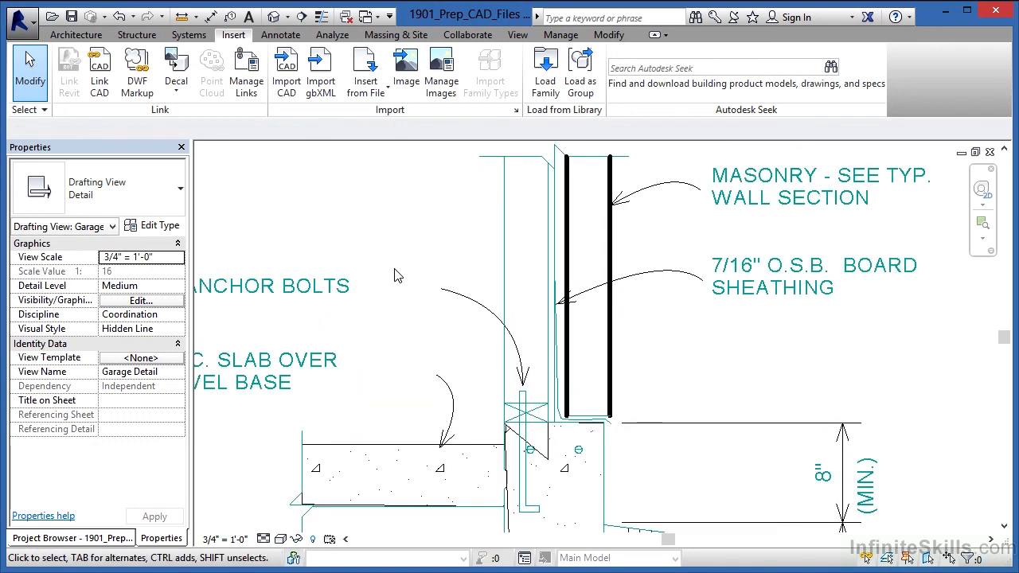
pyautogui.click(337, 284)
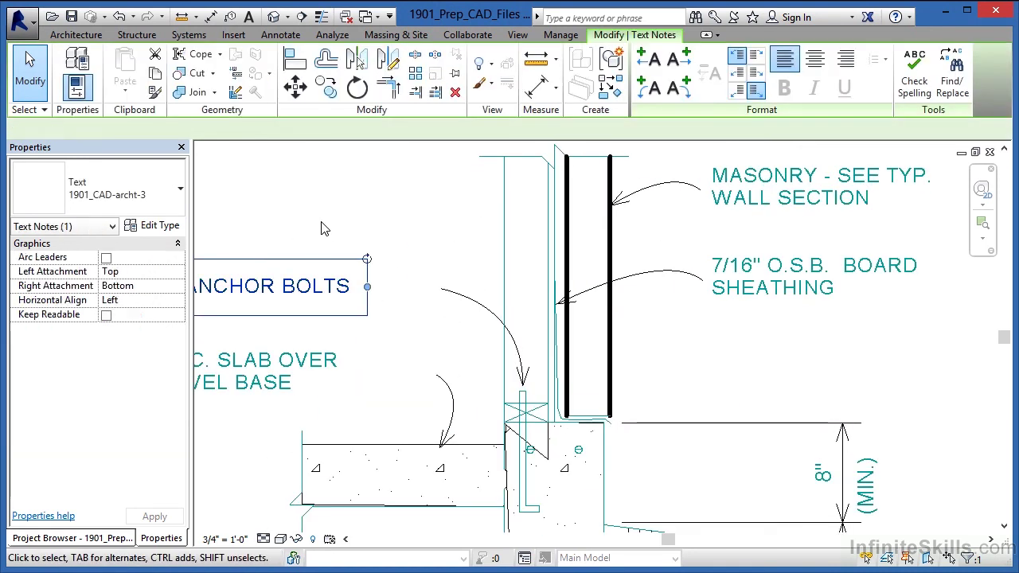
pyautogui.click(126, 196)
pyautogui.click(88, 263)
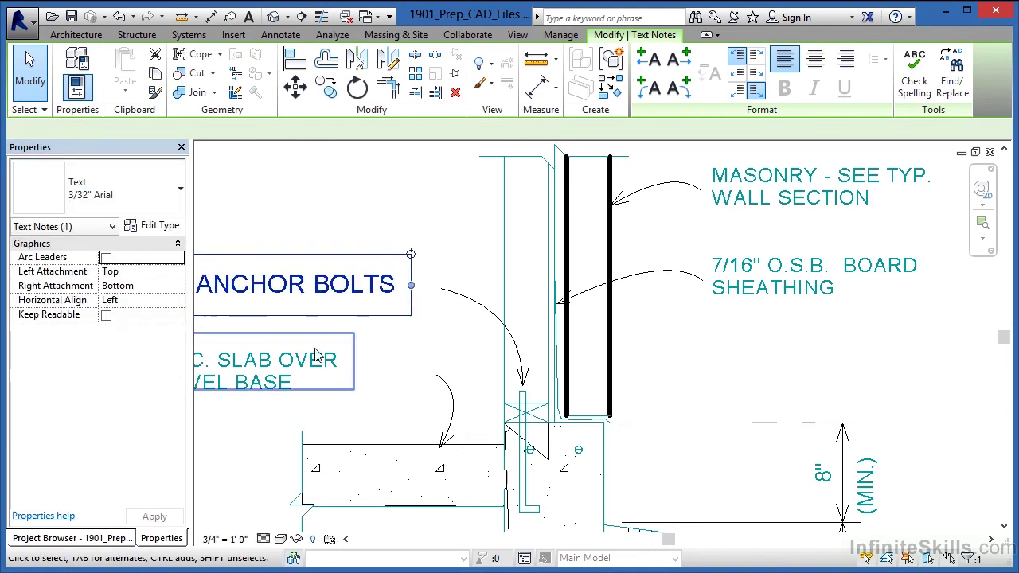
pyautogui.click(347, 380)
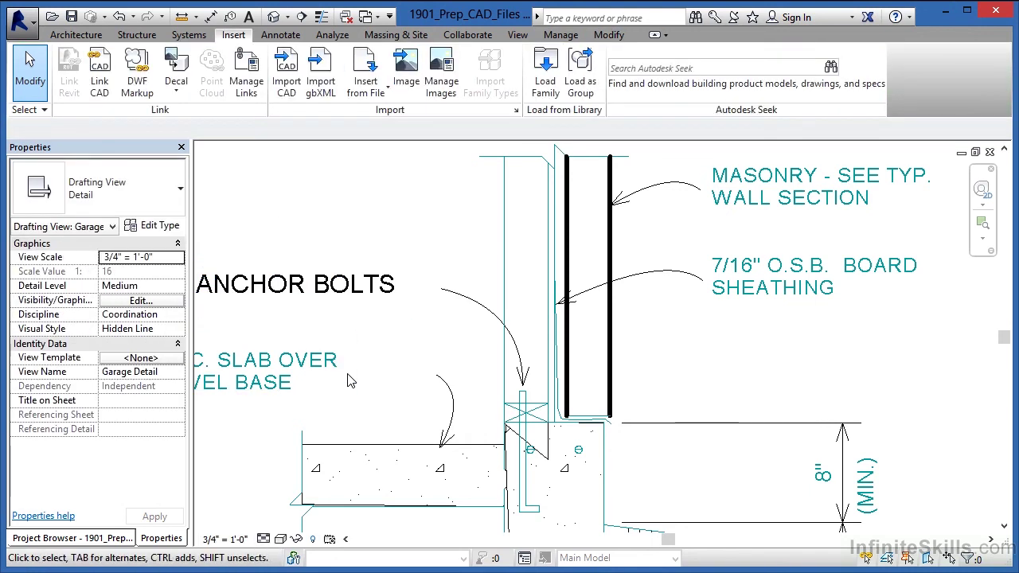